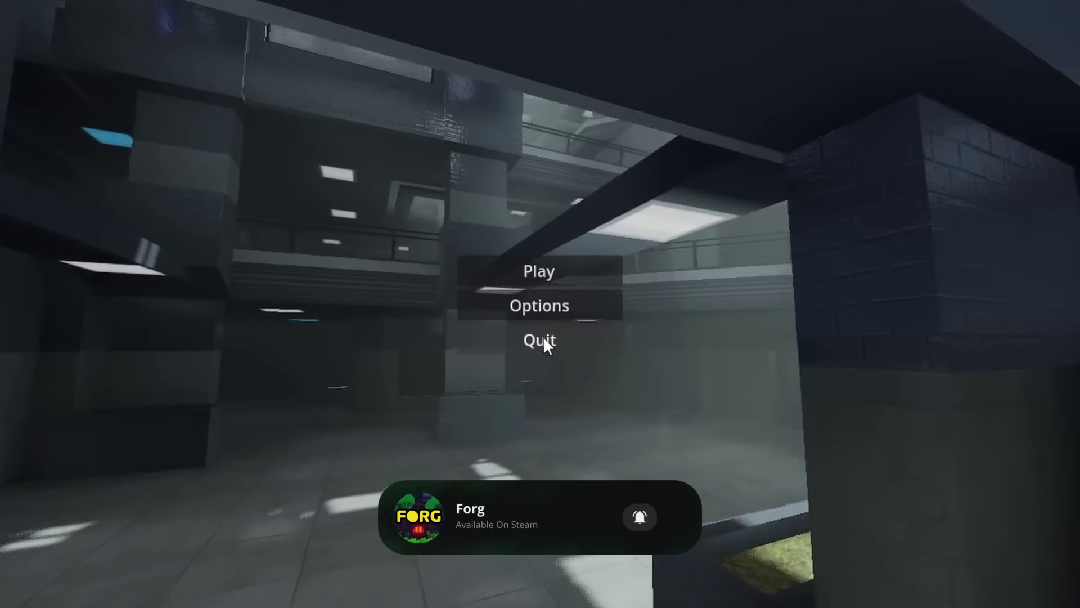
Quit the running game from its main menu.
left_click(542, 339)
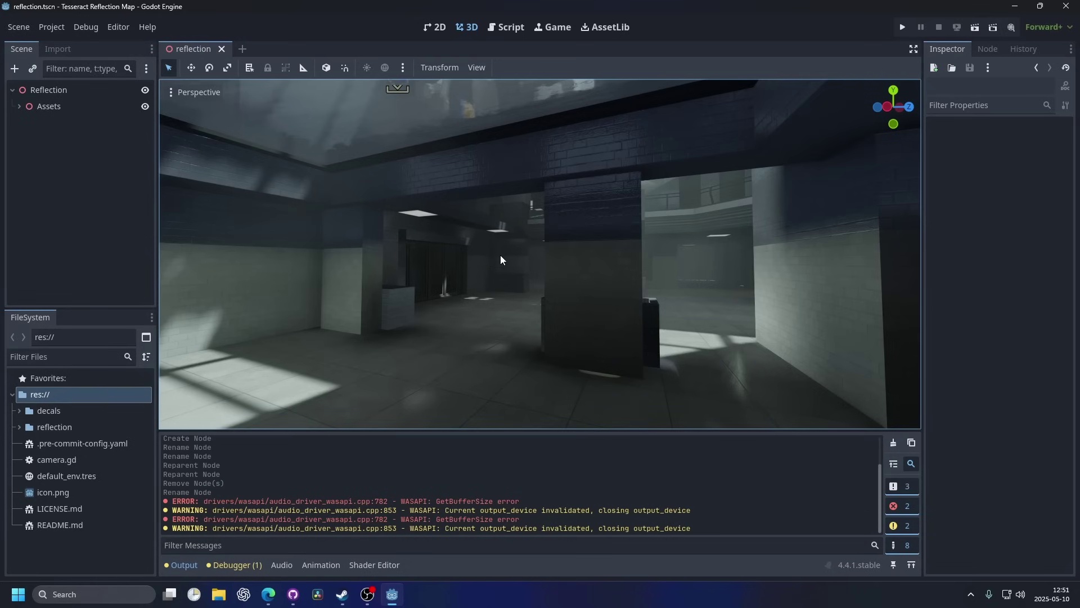
Add a Button node under the Reflection root and set its text to Play.
left_click(48, 90)
left_click(14, 68)
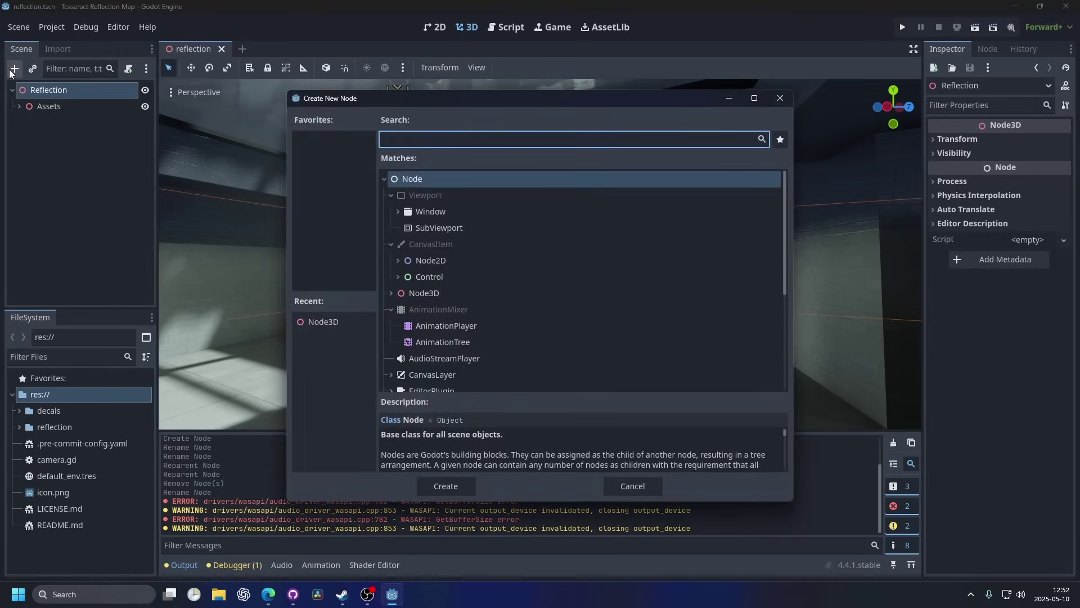
type("button")
key("Return")
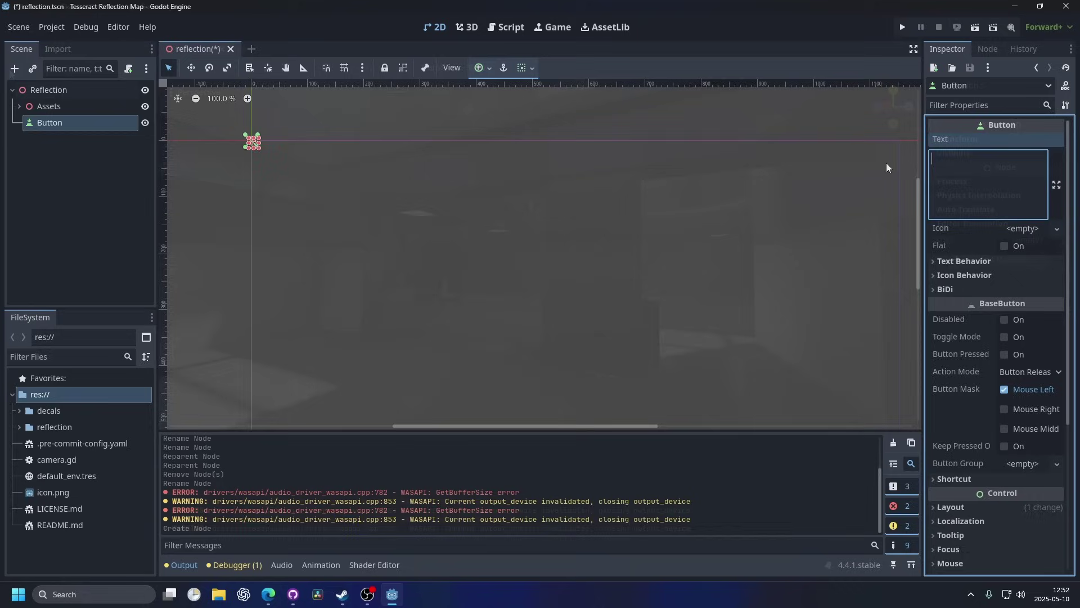
left_click(989, 165)
type("Play")
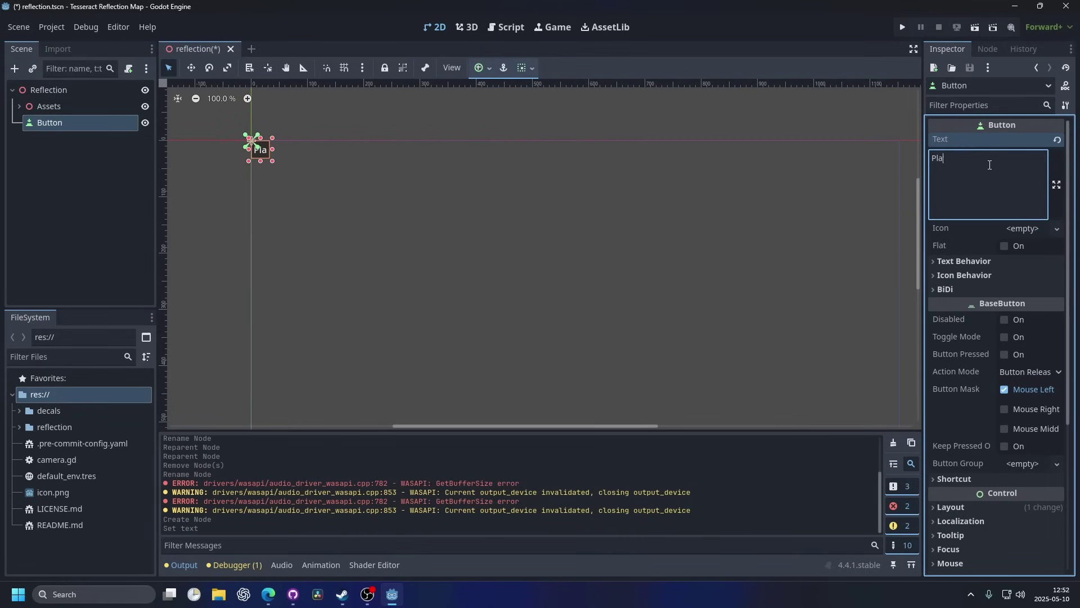
left_click(73, 124)
key("ctrl+d")
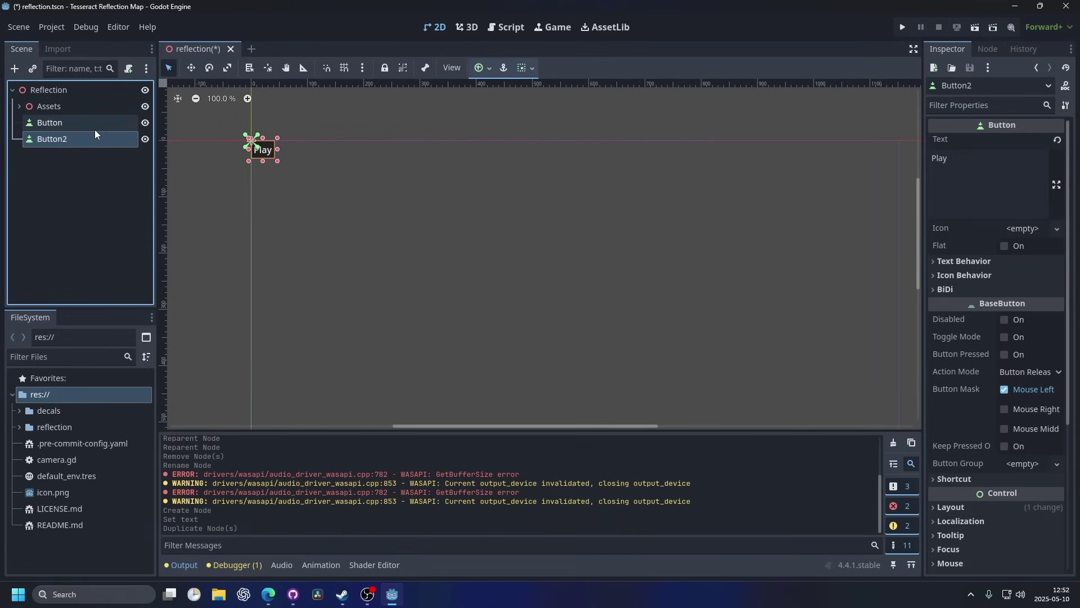
left_click(64, 124)
key("ctrl+z")
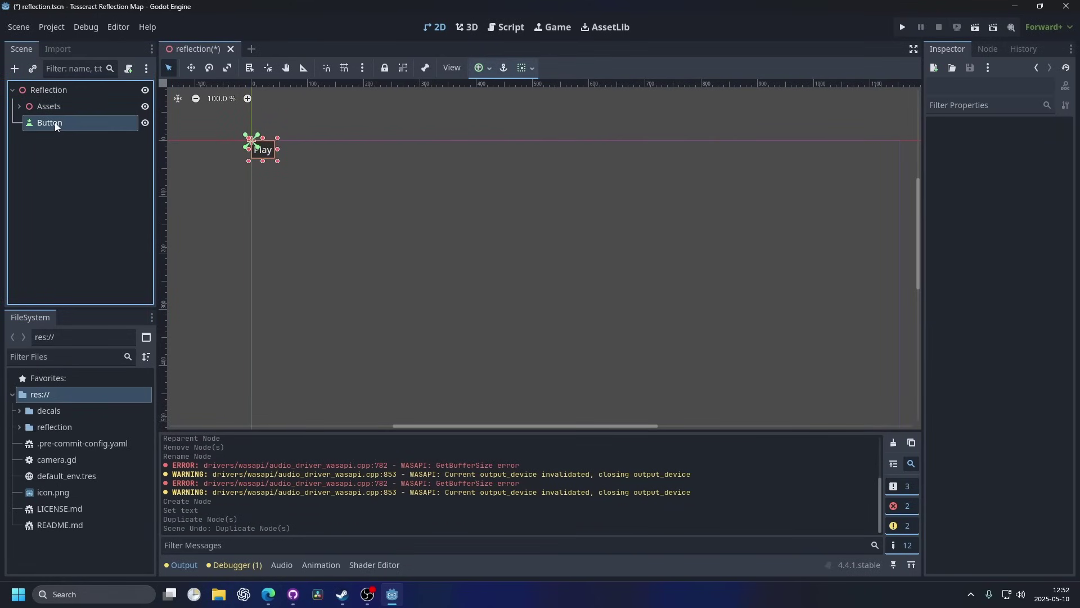
Duplicate the Play button, resize the copy to about 133 by 31 below the original, and set its text to Options.
key("ctrl+d")
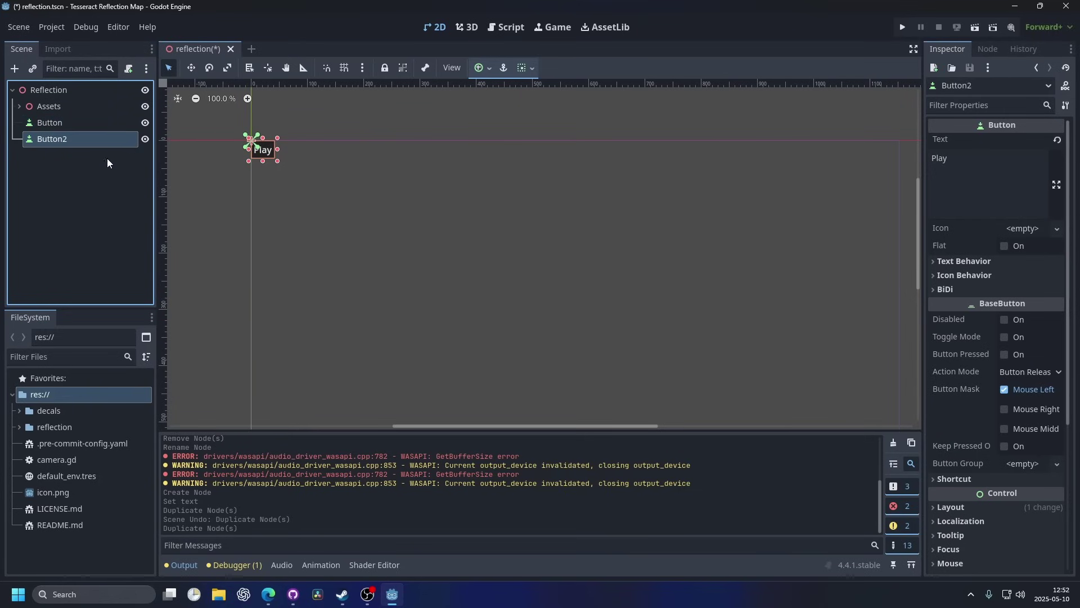
left_click_drag(279, 163, 326, 219)
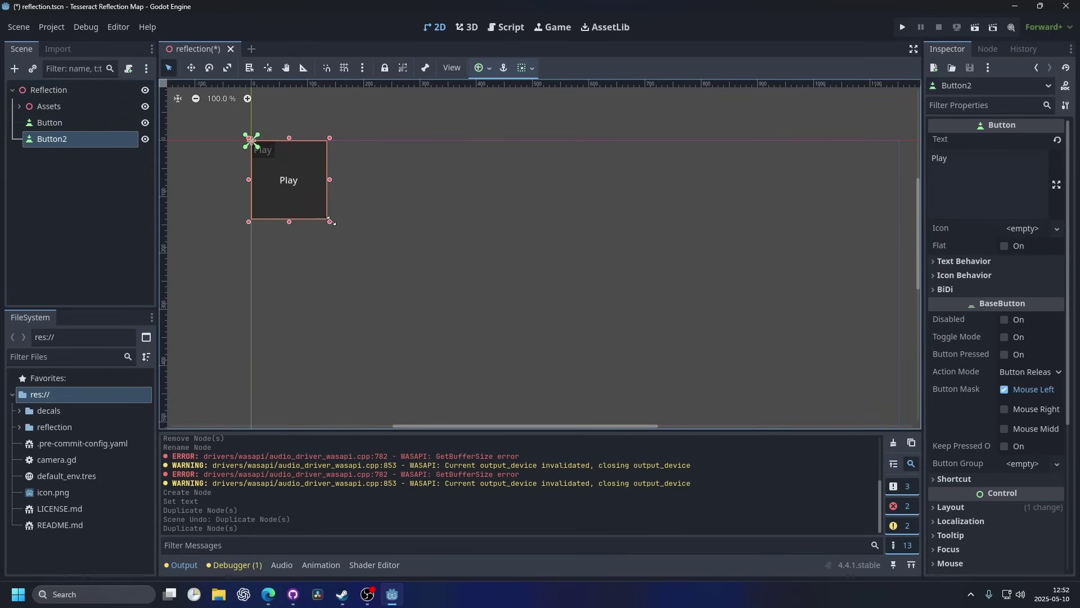
left_click_drag(284, 140, 286, 199)
double_click(981, 164)
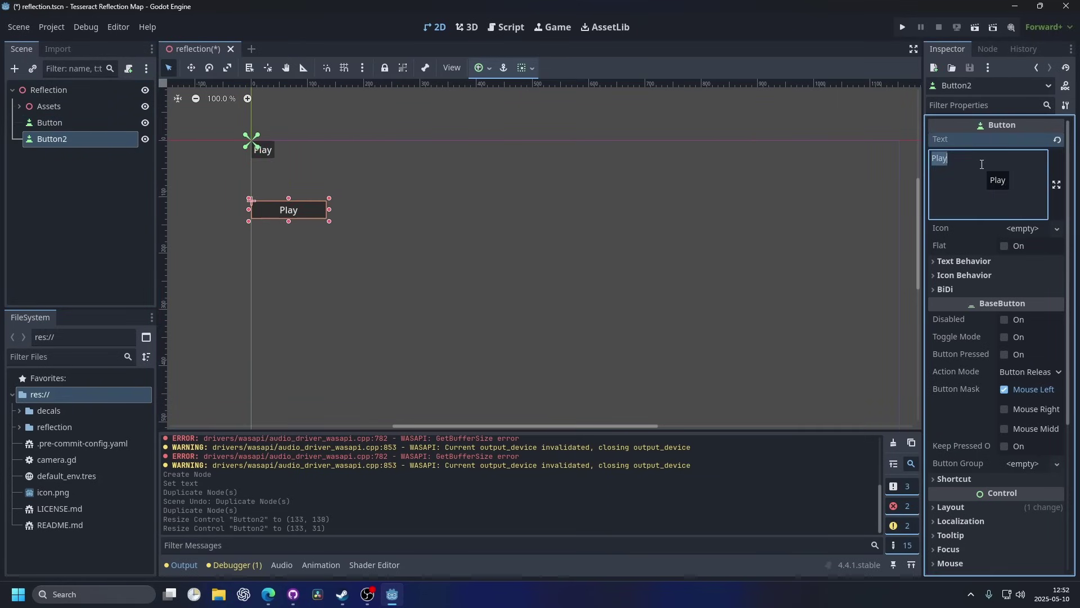
type("Options")
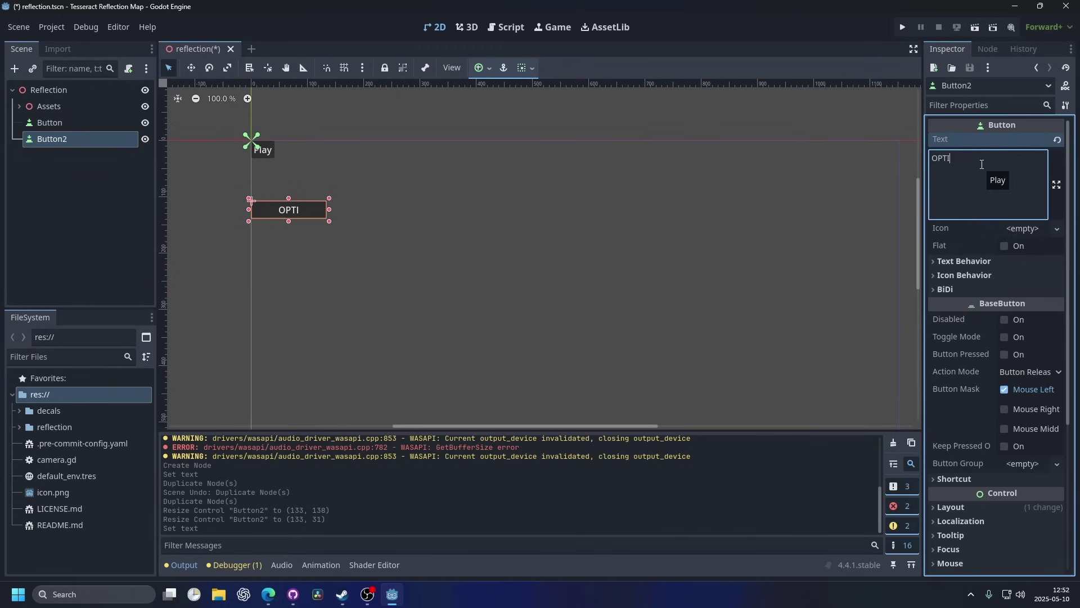
Duplicate the Options button, place the copy below it at about (18, 198), and set its text to Quit.
left_click(304, 211)
key("ctrl+d")
left_click_drag(305, 211, 314, 262)
double_click(1029, 169)
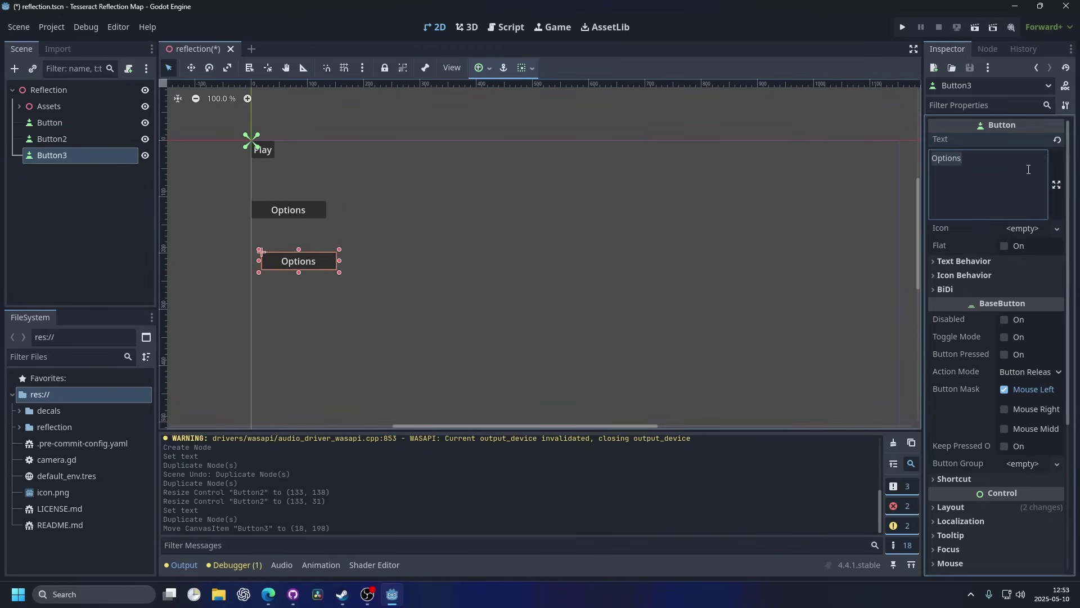
type("Quit")
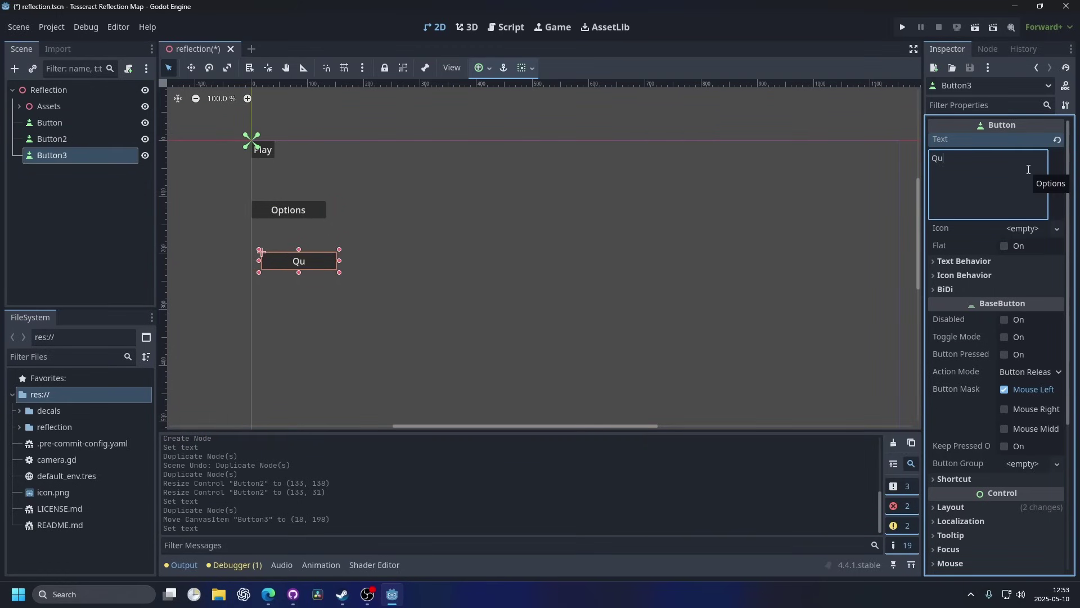
scroll(471, 225, "down", 2)
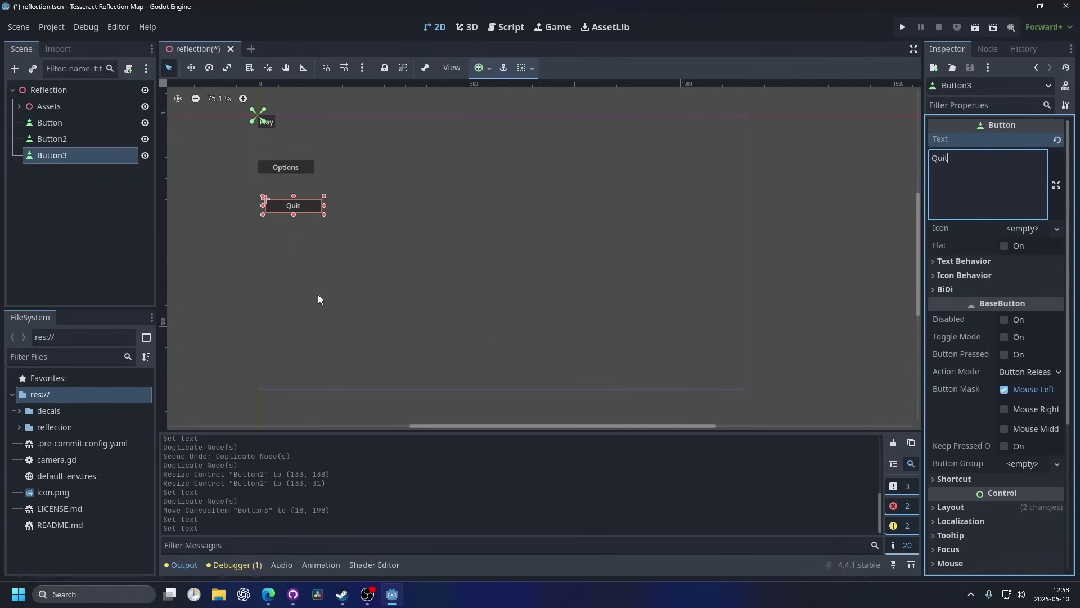
left_click(470, 28)
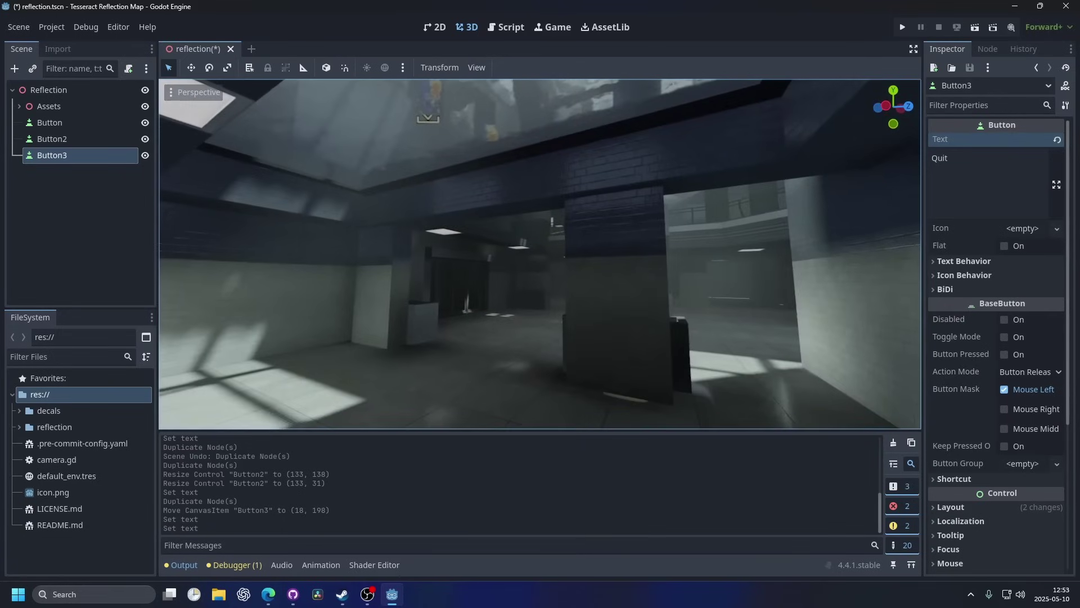
left_click(438, 28)
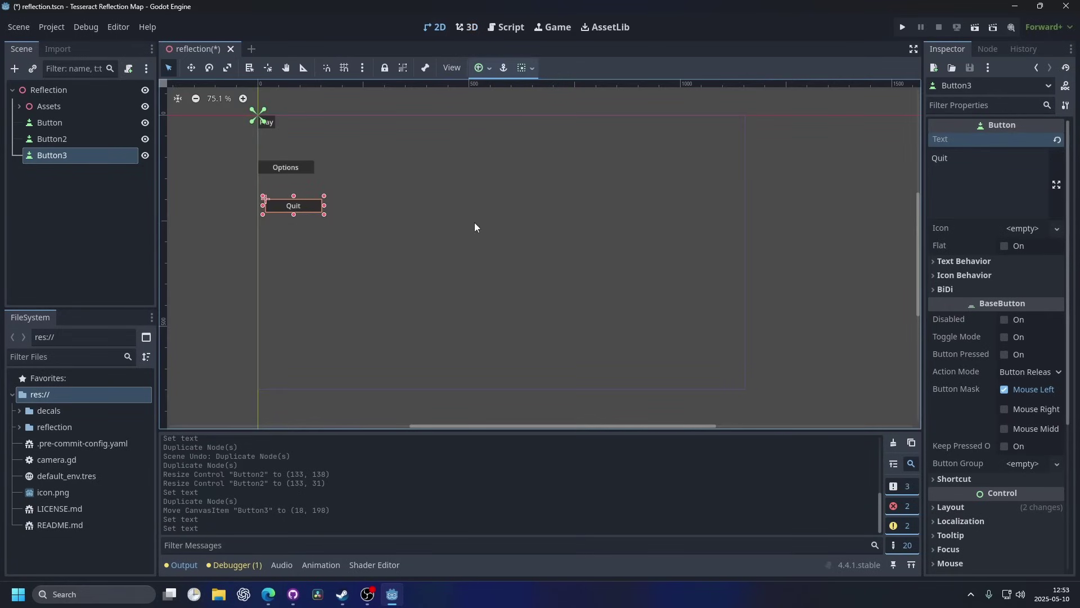
Add a Camera3D node under the Reflection root.
left_click(91, 88)
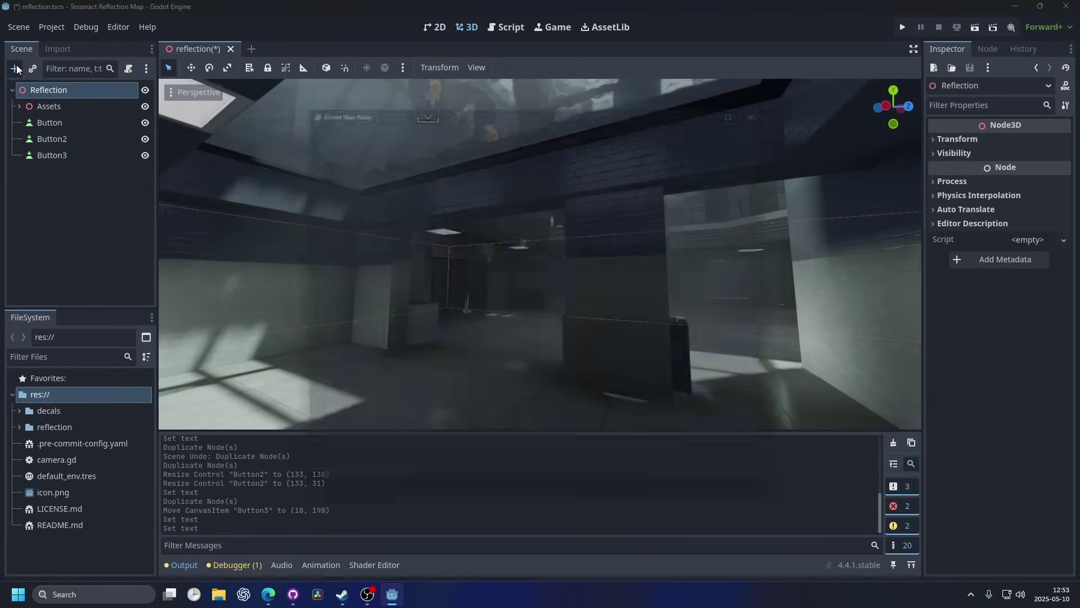
left_click(15, 69)
type("camera")
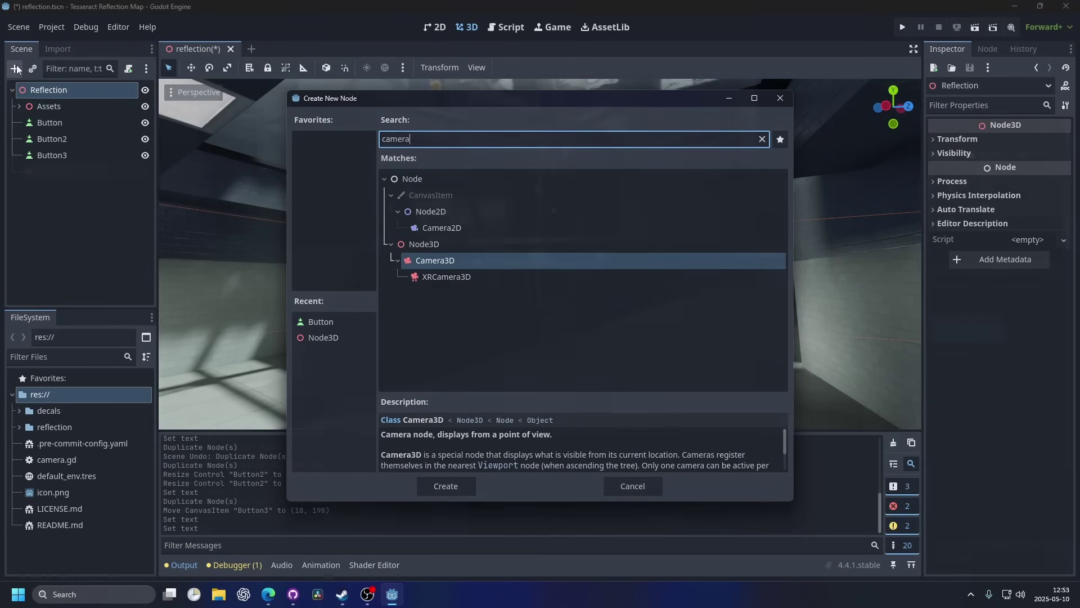
key("Return")
Frame the hall in the 3D view, align the Camera3D's transform with that view, and check the camera preview.
right_click_drag(540, 253, 482, 221)
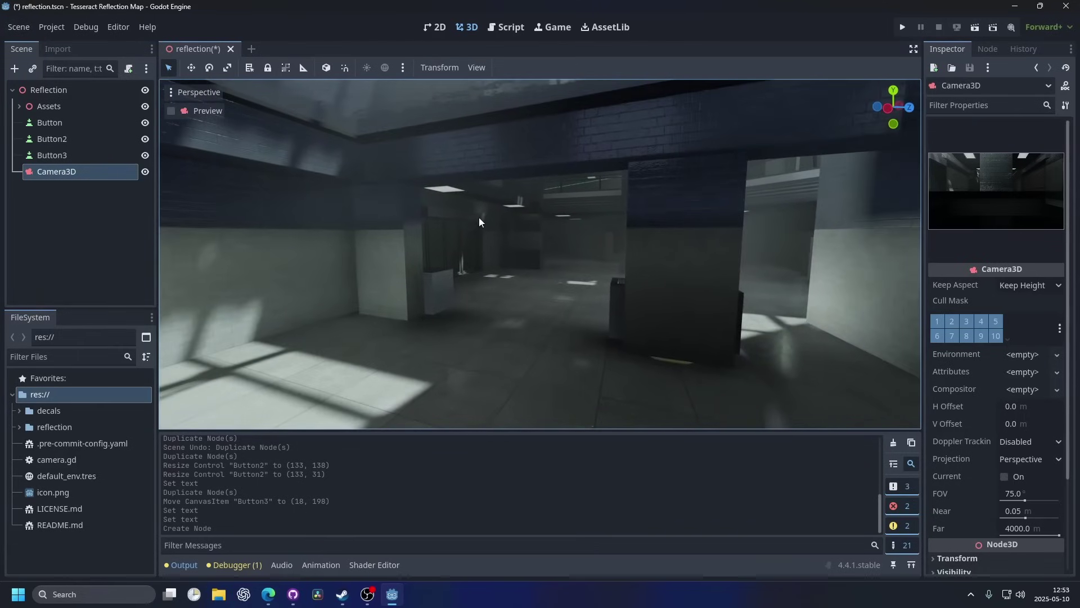
left_click(61, 195)
left_click(69, 173)
key("ctrl+alt+m")
key("ctrl+alt+m")
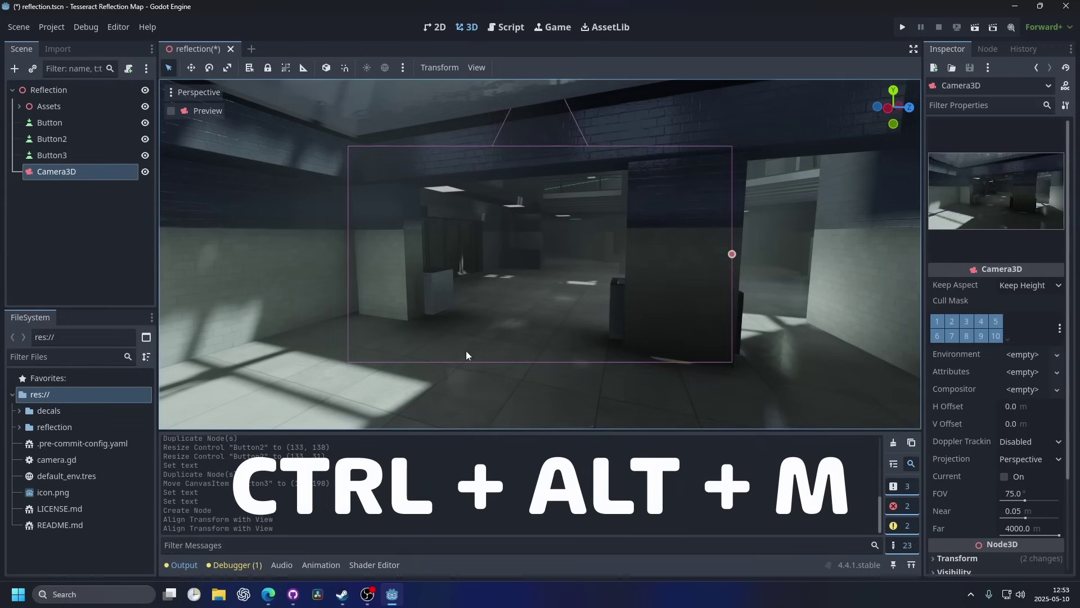
left_click(198, 111)
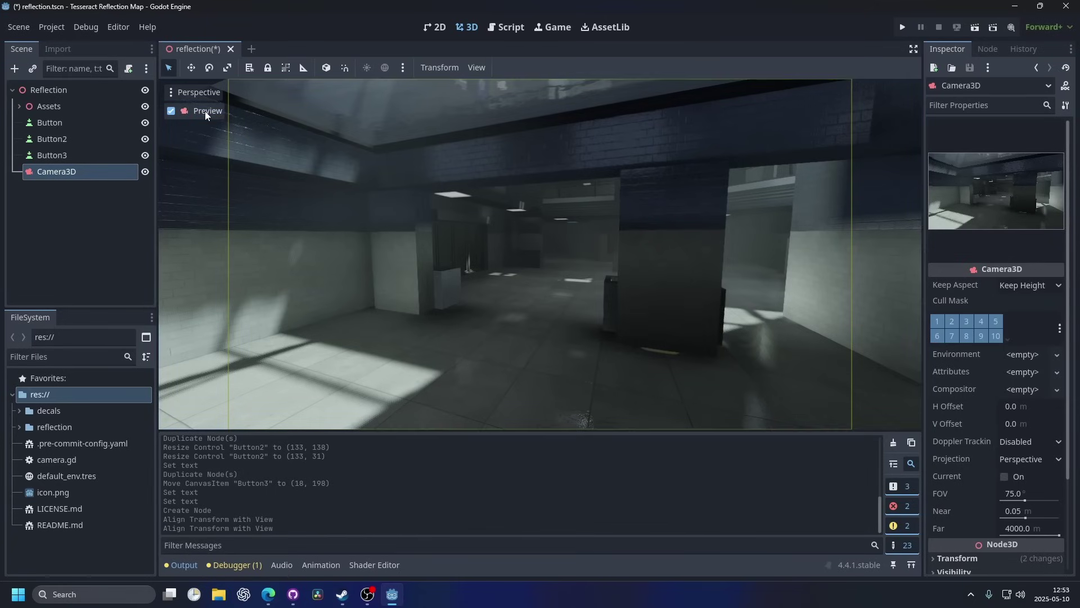
left_click(205, 110)
Run the project to check the buttons over the camera view, then stop it and return to the 2D workspace.
right_click_drag(527, 171, 546, 256)
key("F5")
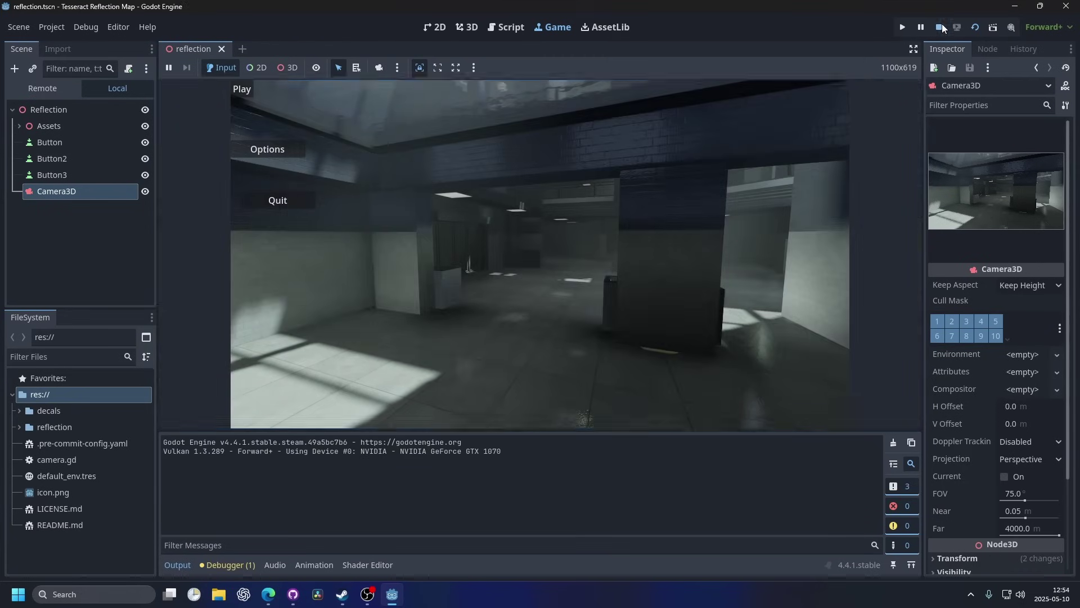
left_click(938, 26)
left_click(435, 27)
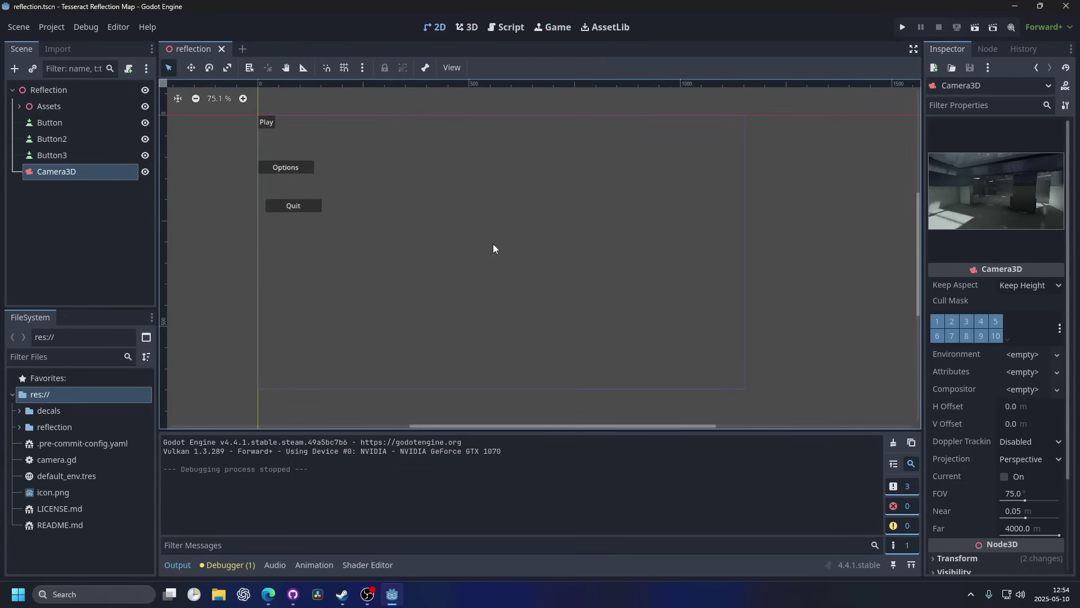
Add a SubViewportContainer node to the scene root and read its configuration warning.
left_click(68, 200)
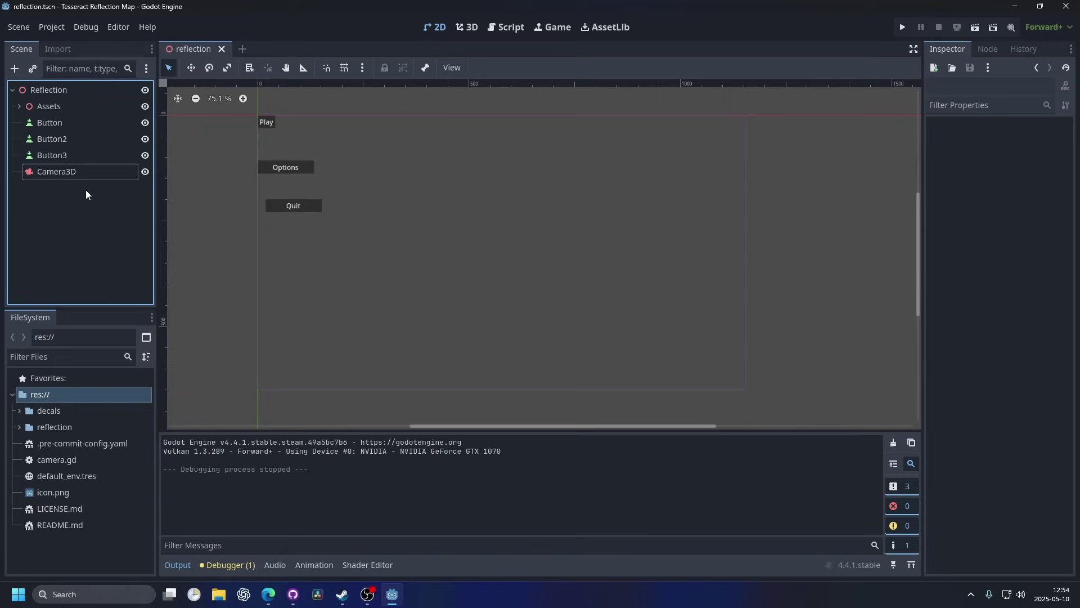
left_click(15, 69)
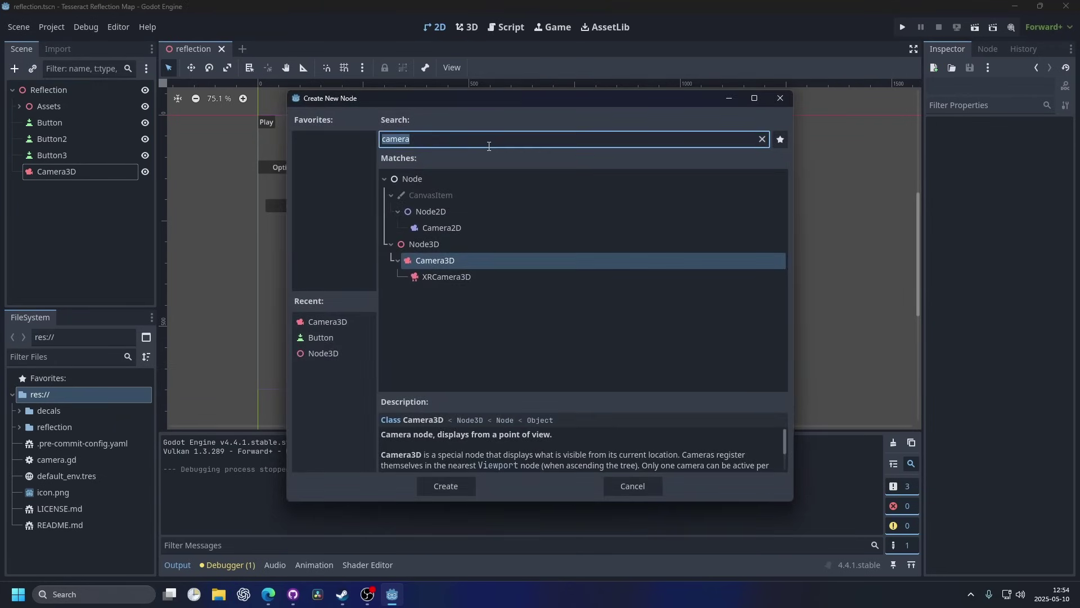
type("sub")
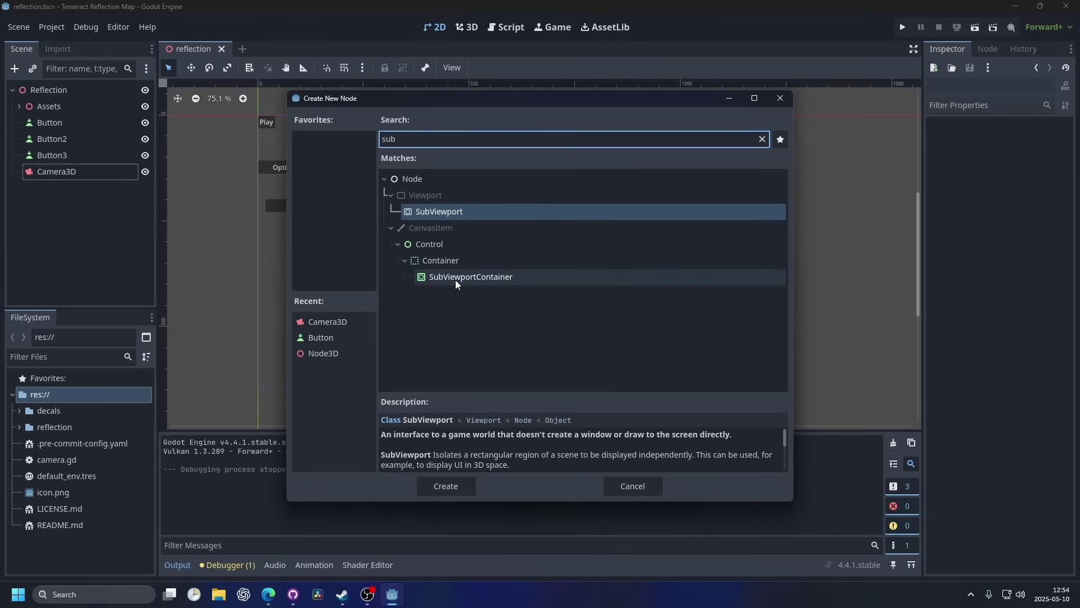
double_click(503, 274)
left_click(132, 189)
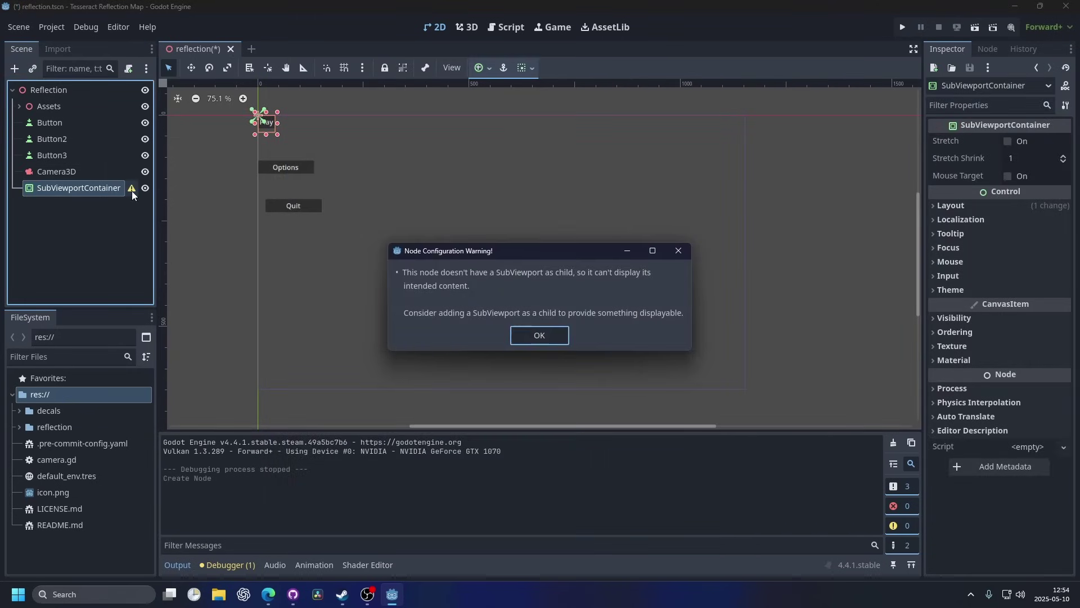
left_click(538, 336)
Add a SubViewport as child of the SubViewportContainer and move the Camera3D into it.
key("ctrl+a")
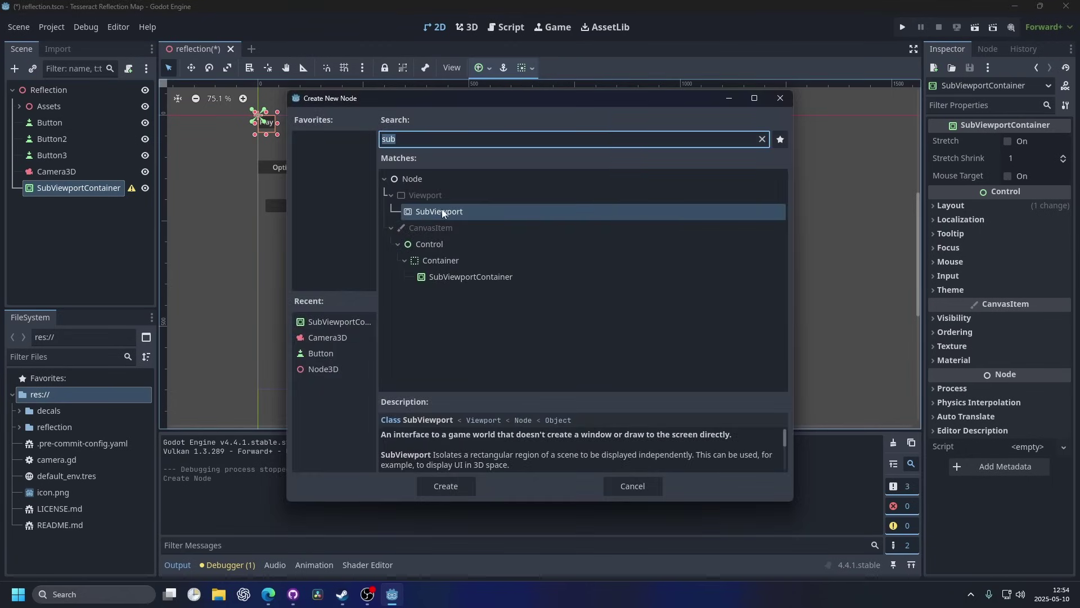
double_click(442, 211)
left_click(57, 171)
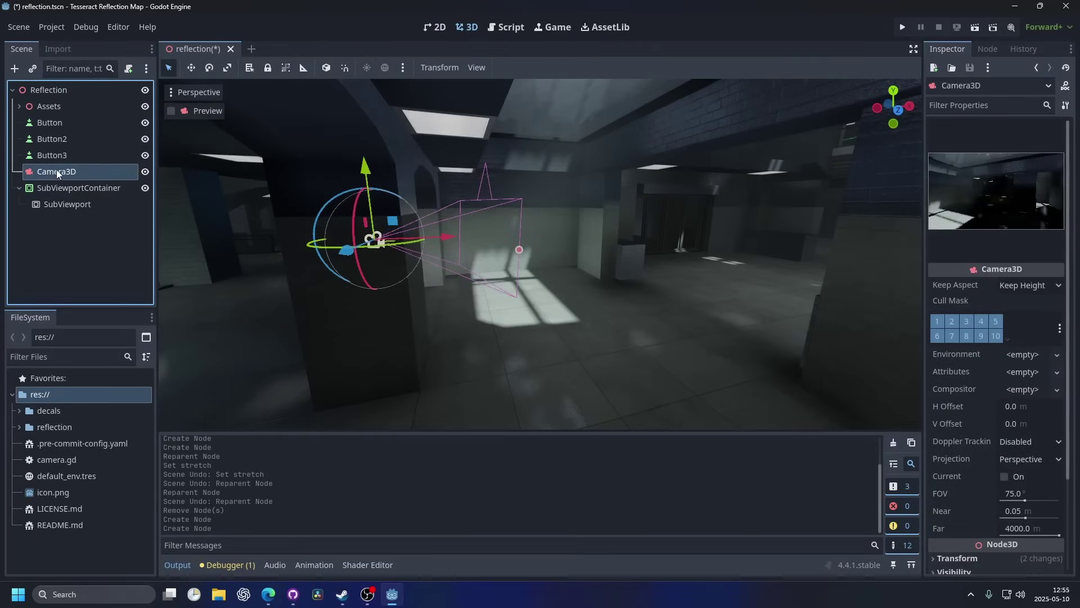
left_click_drag(56, 171, 77, 204)
left_click(435, 27)
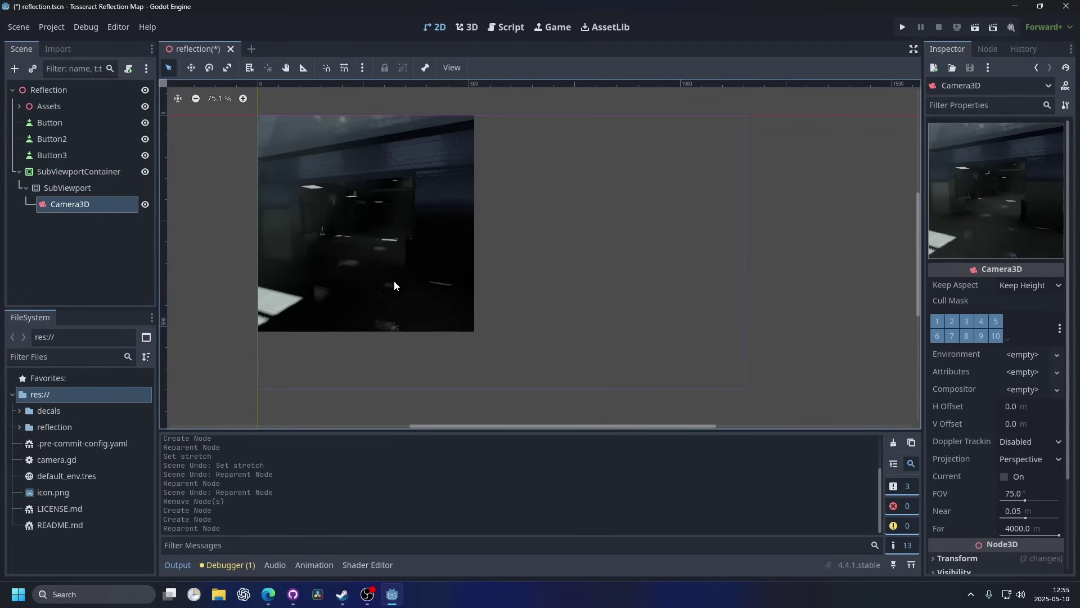
left_click(414, 292)
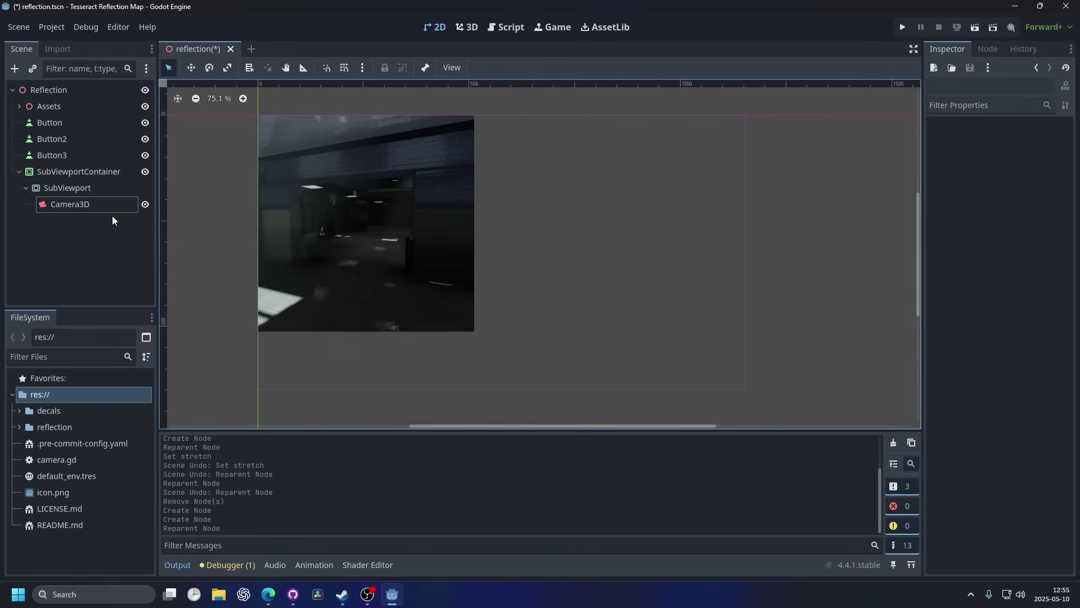
Anchor the SubViewportContainer to the full rectangle and turn on Stretch so the SubViewport matches its size.
left_click(67, 187)
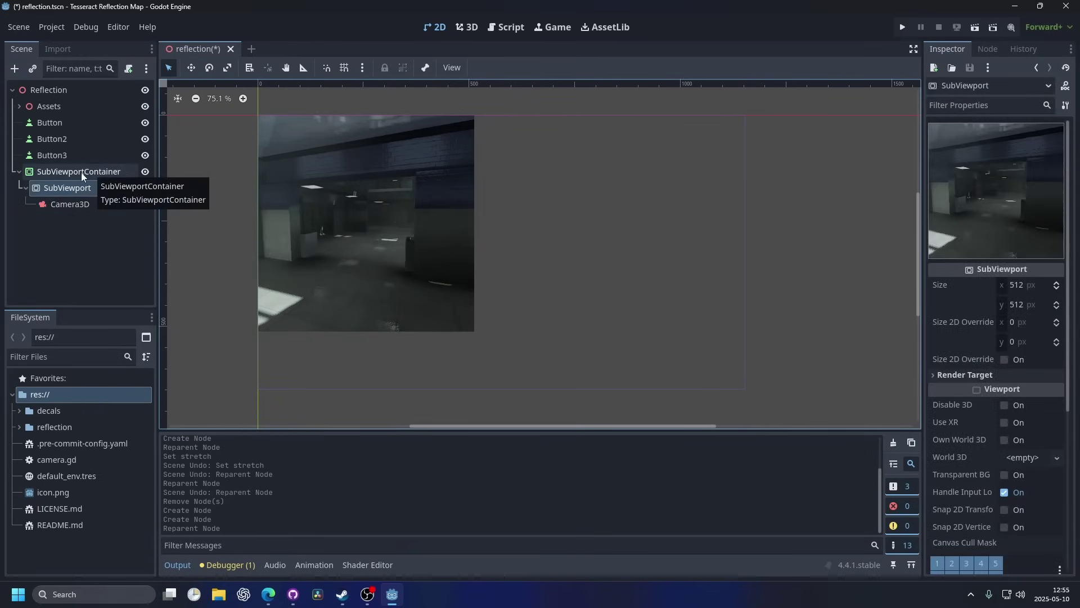
left_click(79, 172)
left_click(480, 68)
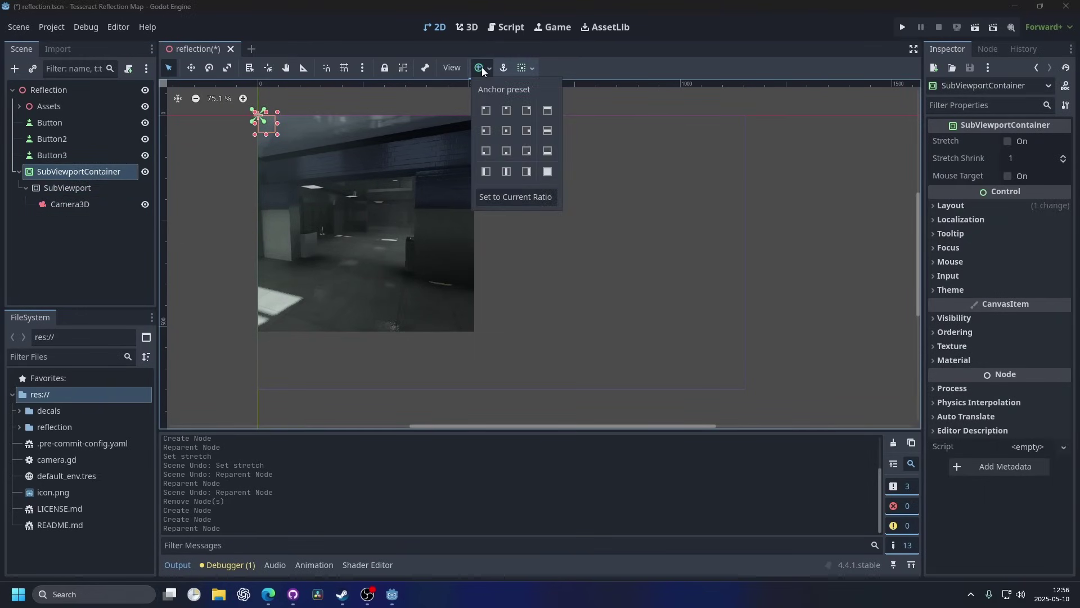
left_click(547, 171)
left_click(1008, 141)
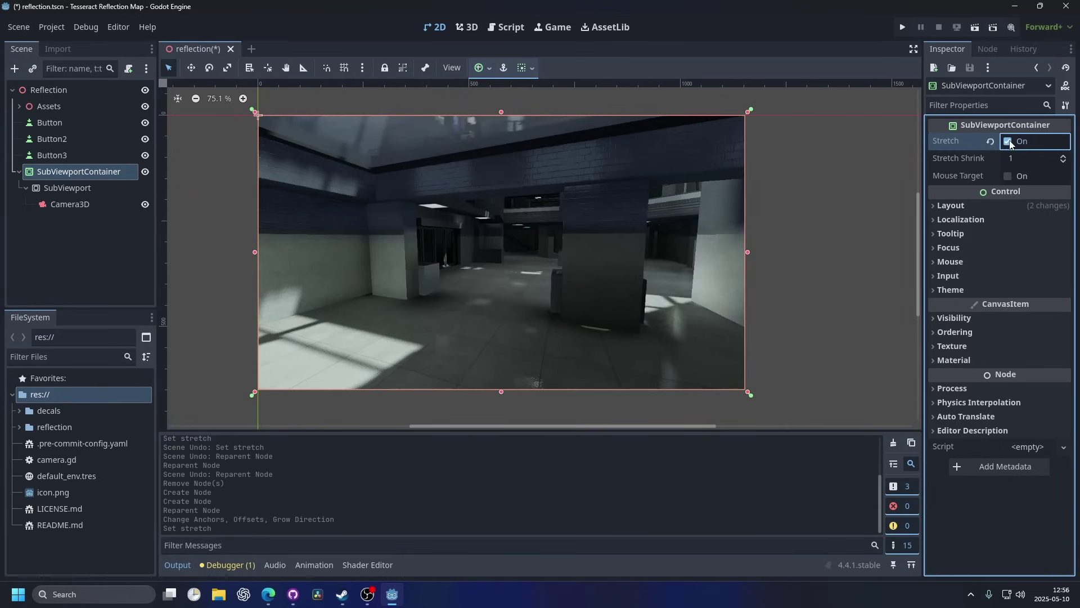
key("Down")
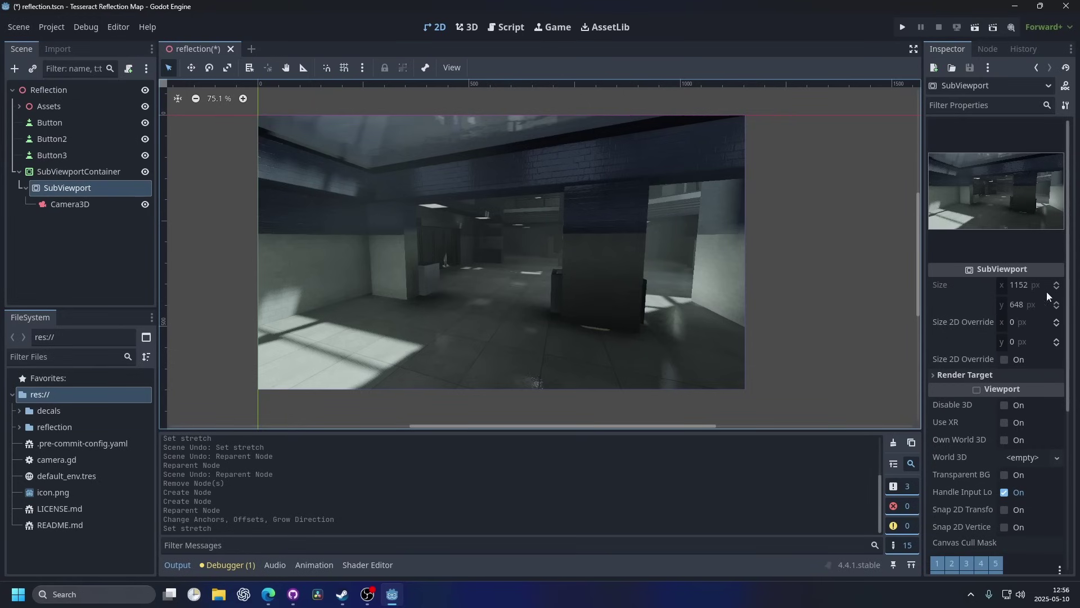
key("Up")
double_click(1009, 147)
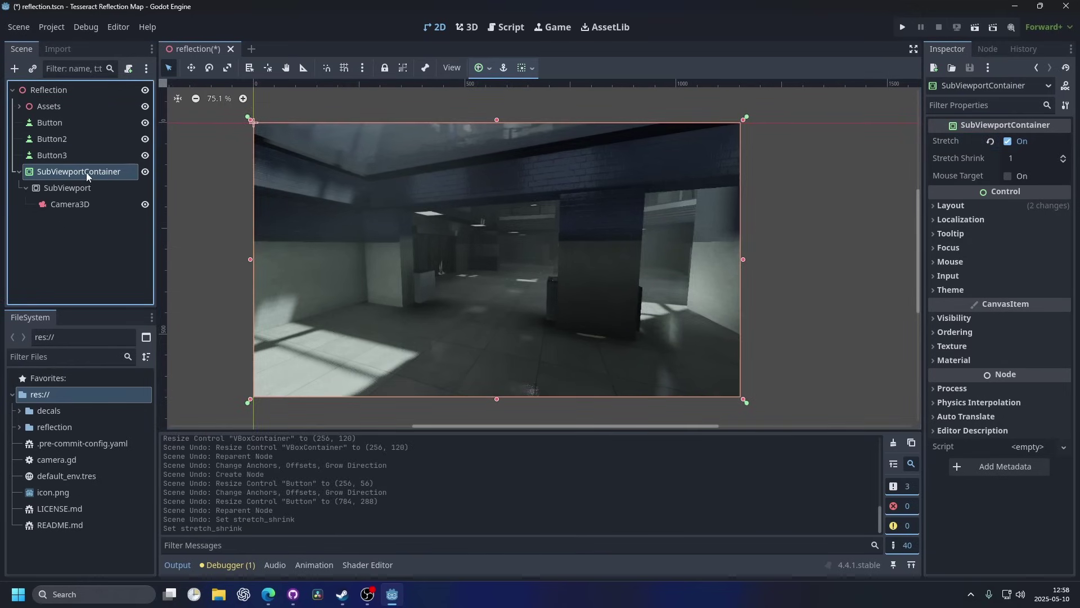
Move the SubViewportContainer above the buttons in the scene tree and add a VBoxContainer to the Reflection root.
mouse_move(86, 172)
left_mouse_down()
mouse_move(57, 119)
mouse_move(65, 118)
left_mouse_up()
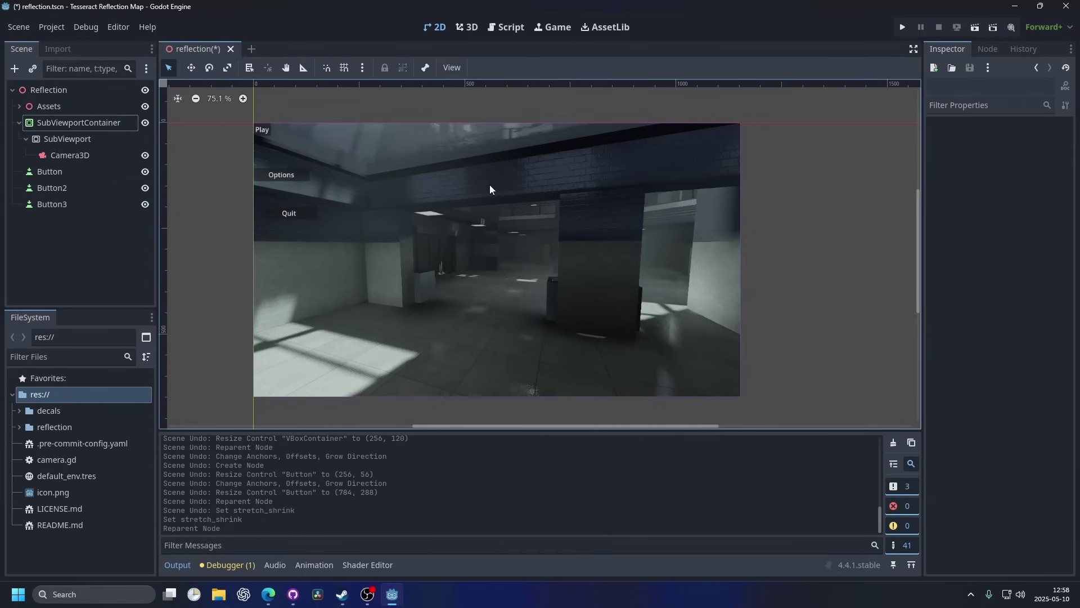
left_click(49, 90)
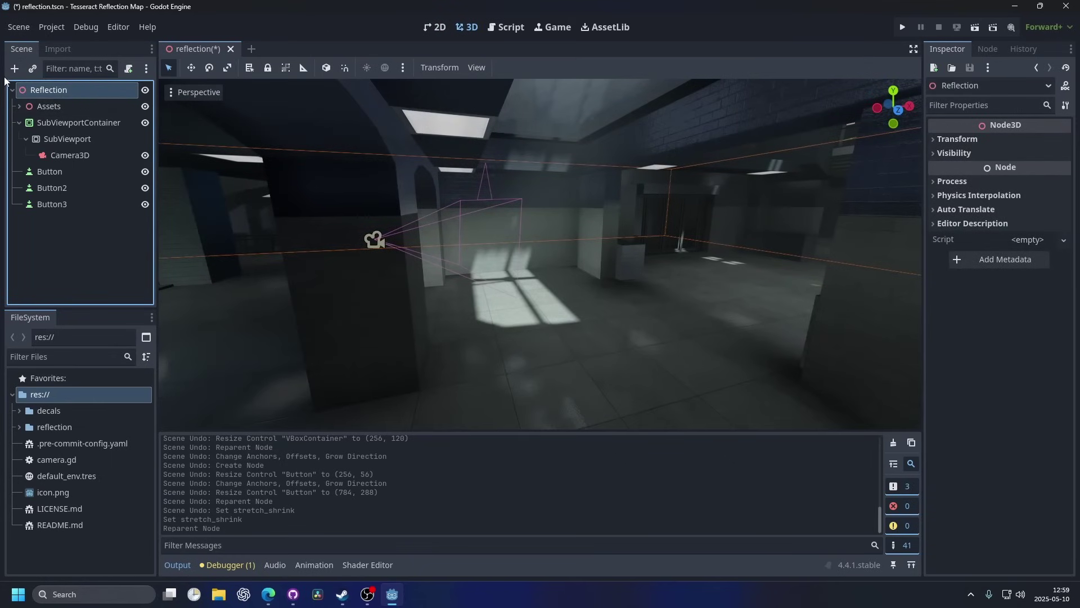
left_click(15, 69)
key("BackSpace")
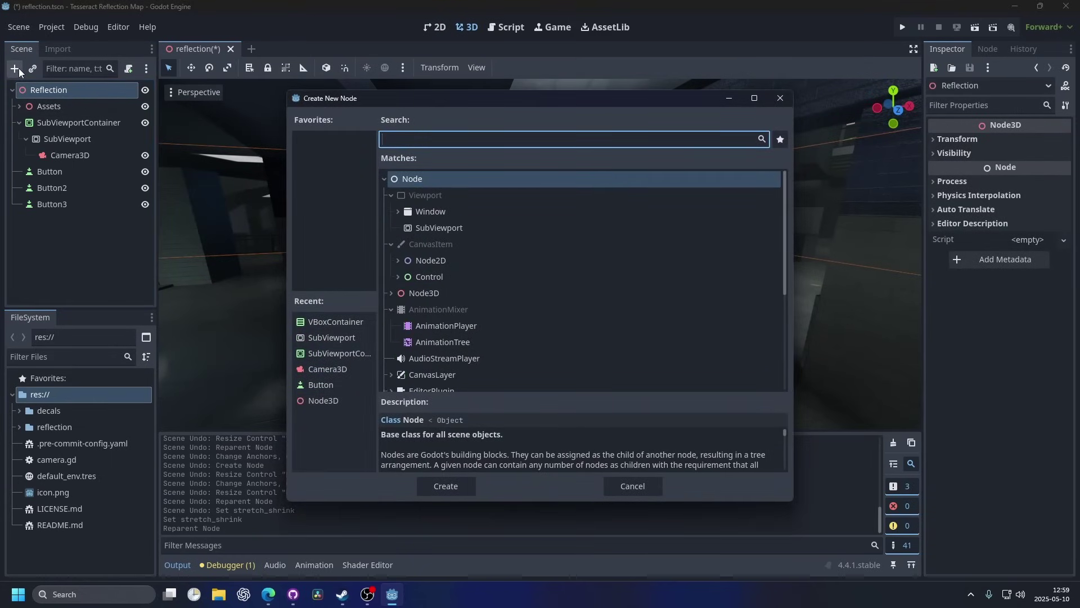
type("container")
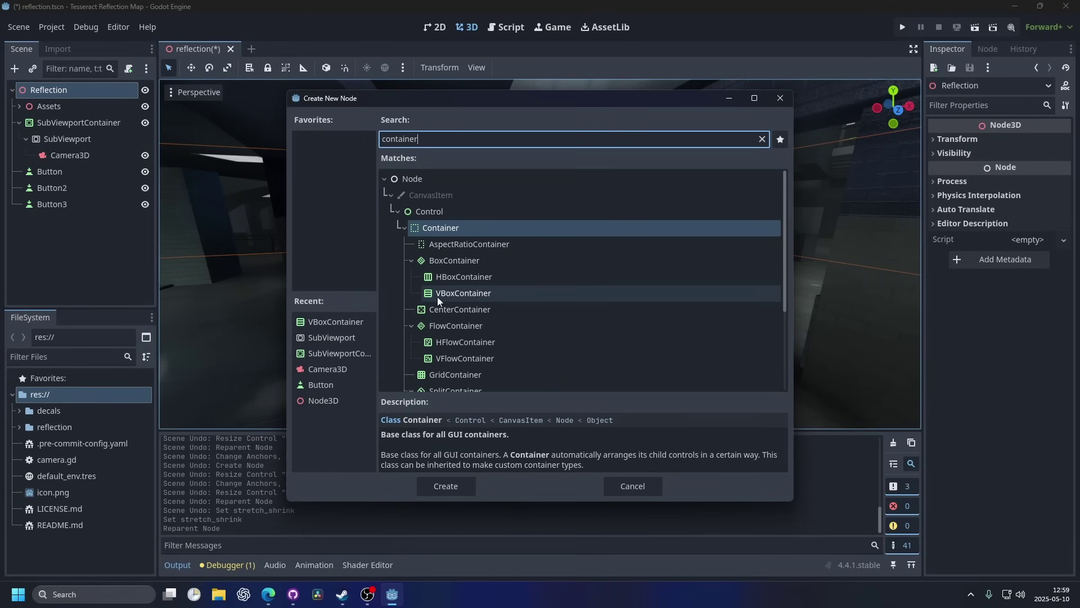
left_click(451, 293)
left_click(439, 485)
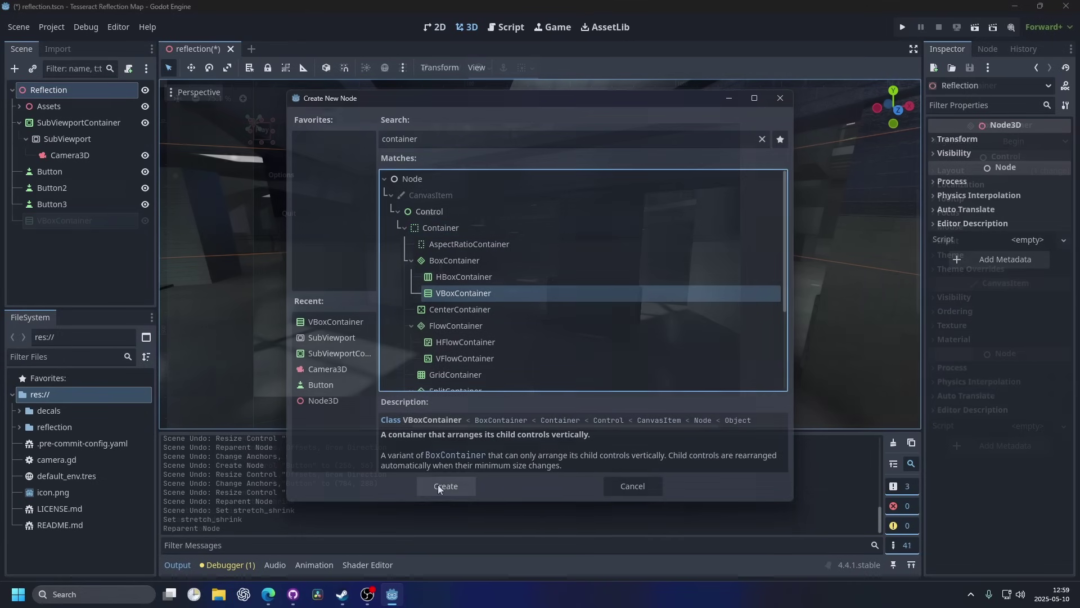
Anchor the VBoxContainer to the center of the screen and move the three buttons into it.
left_click(485, 68)
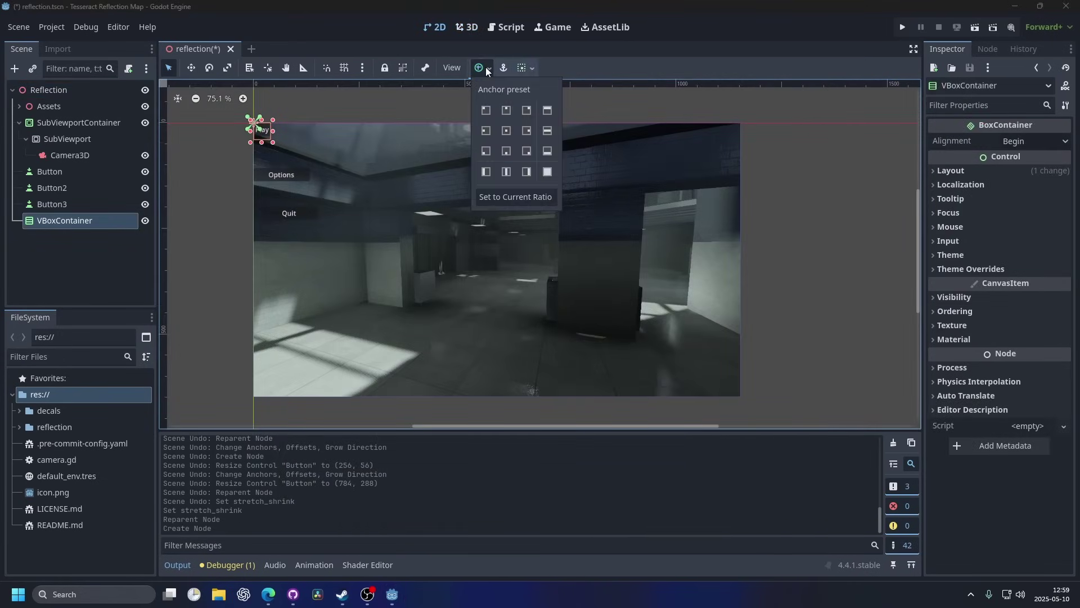
left_click(507, 131)
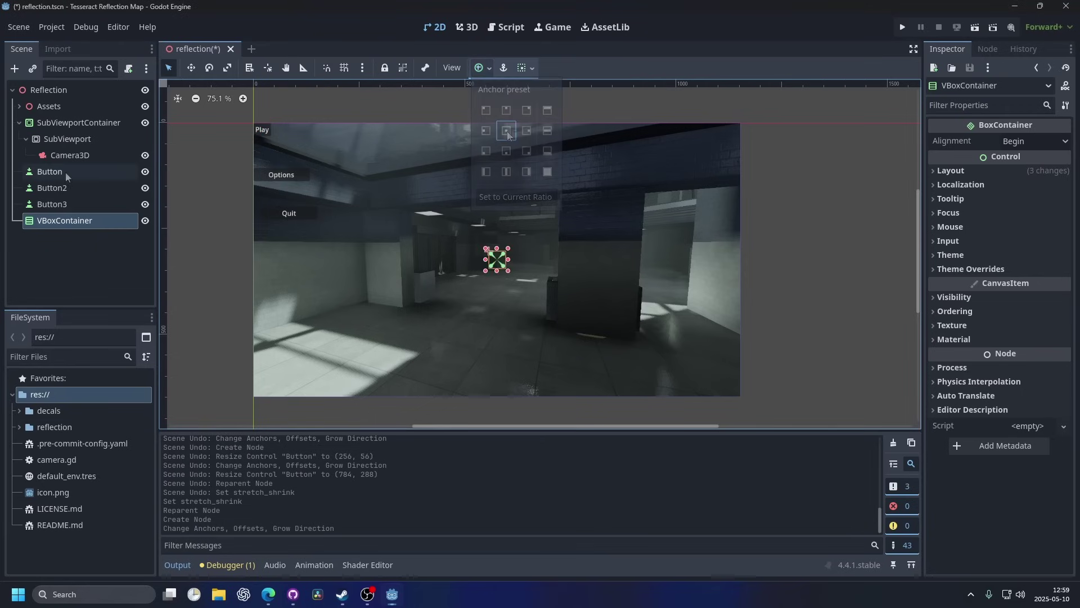
left_click(66, 172)
left_click(56, 202, "shift")
left_click_drag(60, 171, 64, 224)
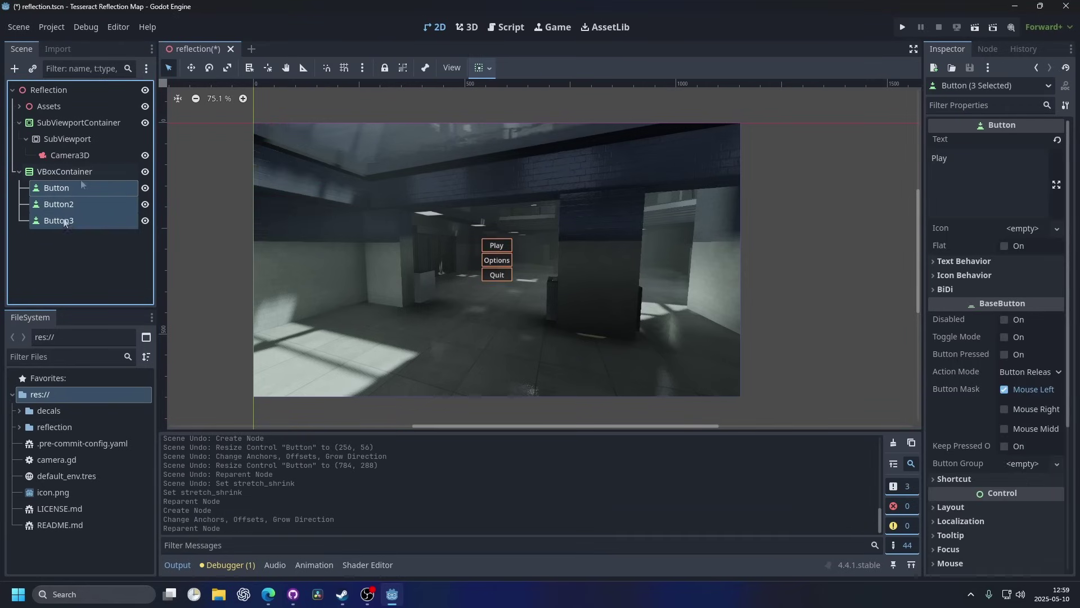
left_click(64, 171)
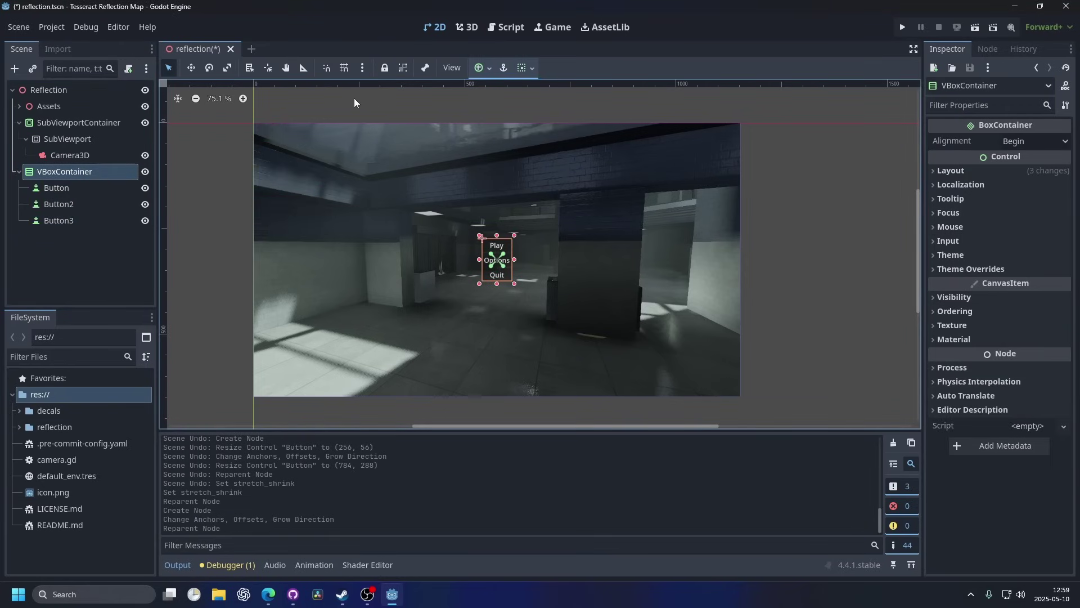
Widen the VBoxContainer around the Play, Options and Quit buttons, undoing unwanted resize attempts.
key("ctrl+0")
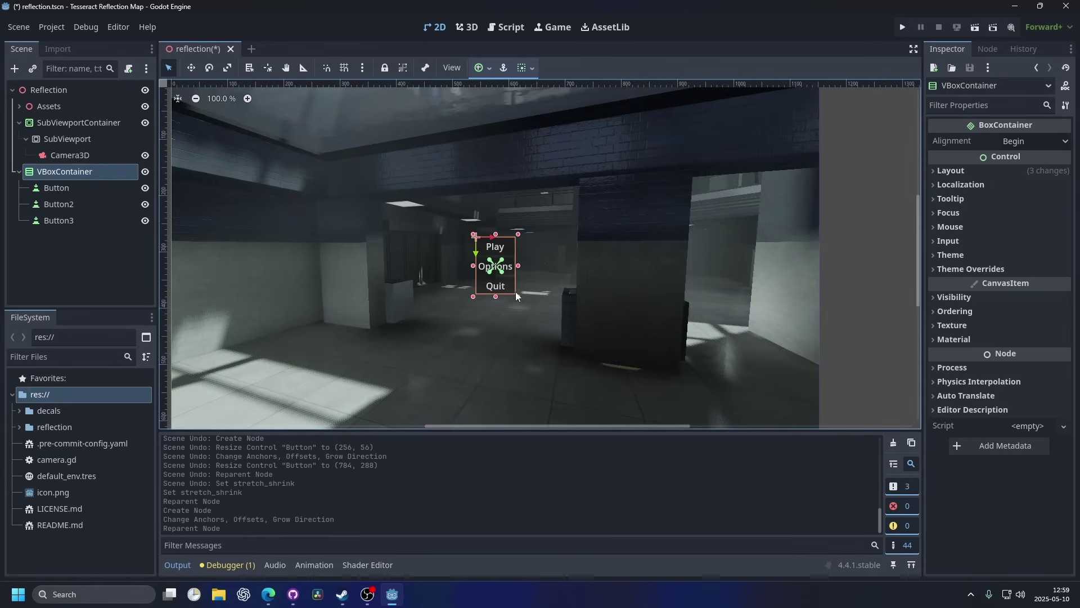
left_click_drag(518, 296, 546, 291)
key("ctrl+z")
key("ctrl+z")
Run the current scene to check the centered menu over the 3D background, try the Quit button and end the run.
left_click(975, 28)
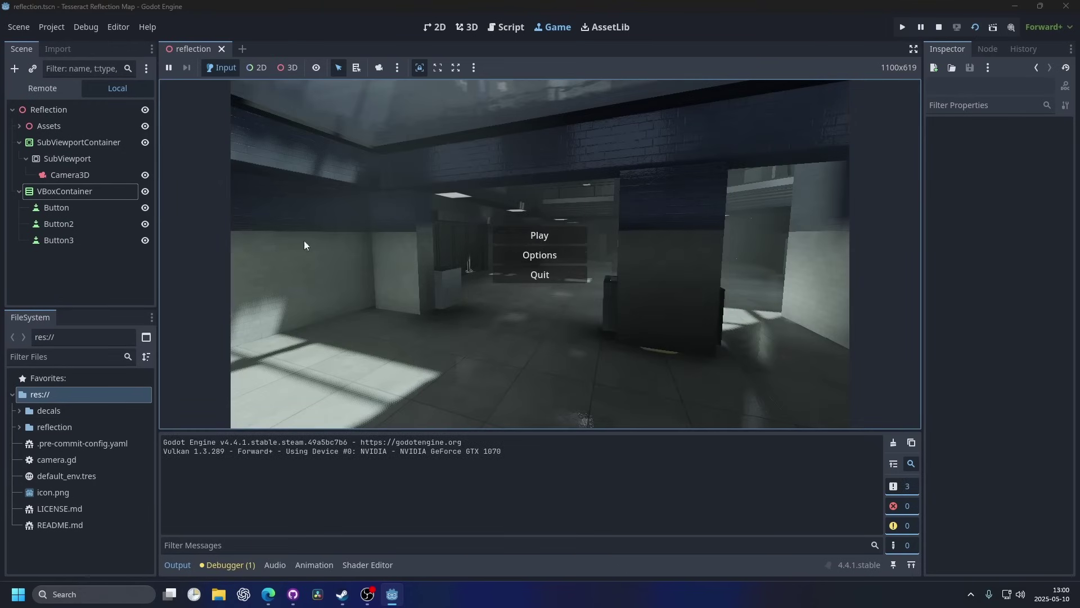
left_click(540, 274)
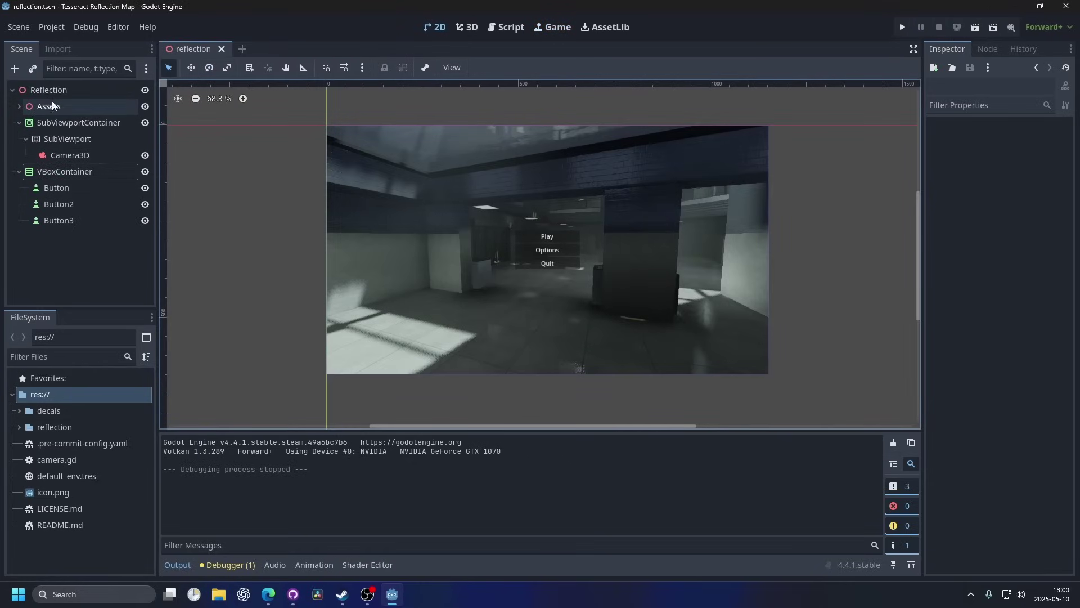
Add an AnimationPlayer to the Reflection root and create a 10-second animation named new_animation.
left_click(40, 90)
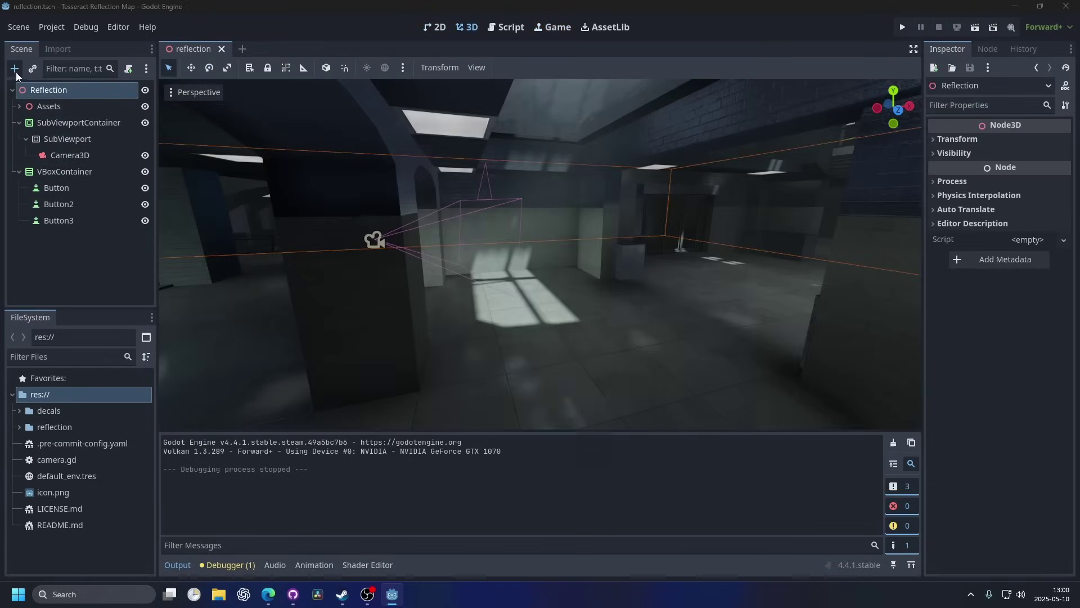
left_click(16, 72)
type("animation")
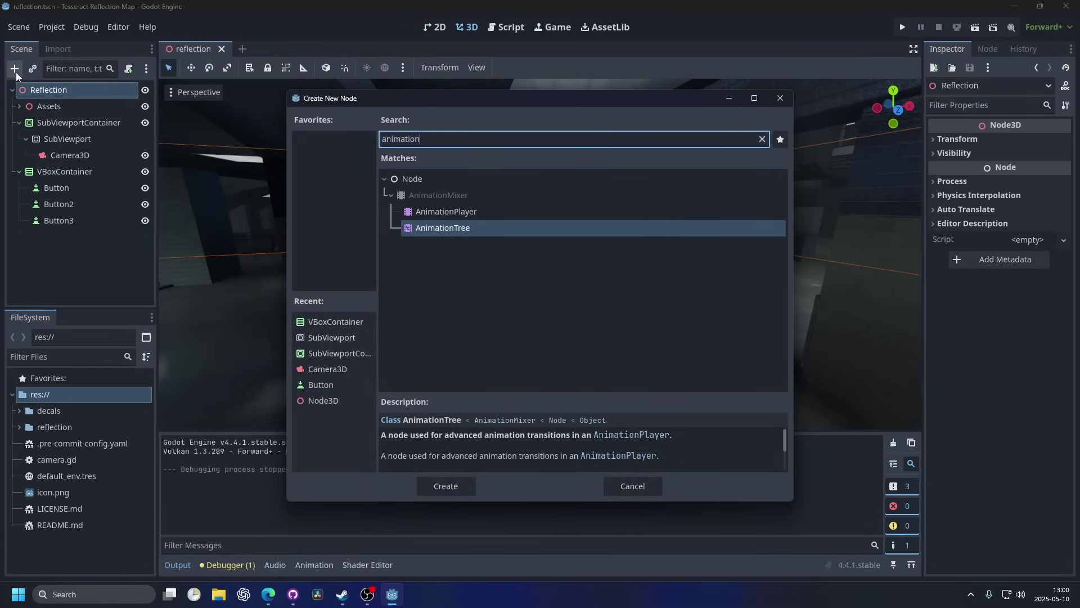
key("Up")
key("Return")
left_click(326, 434)
left_click(353, 450)
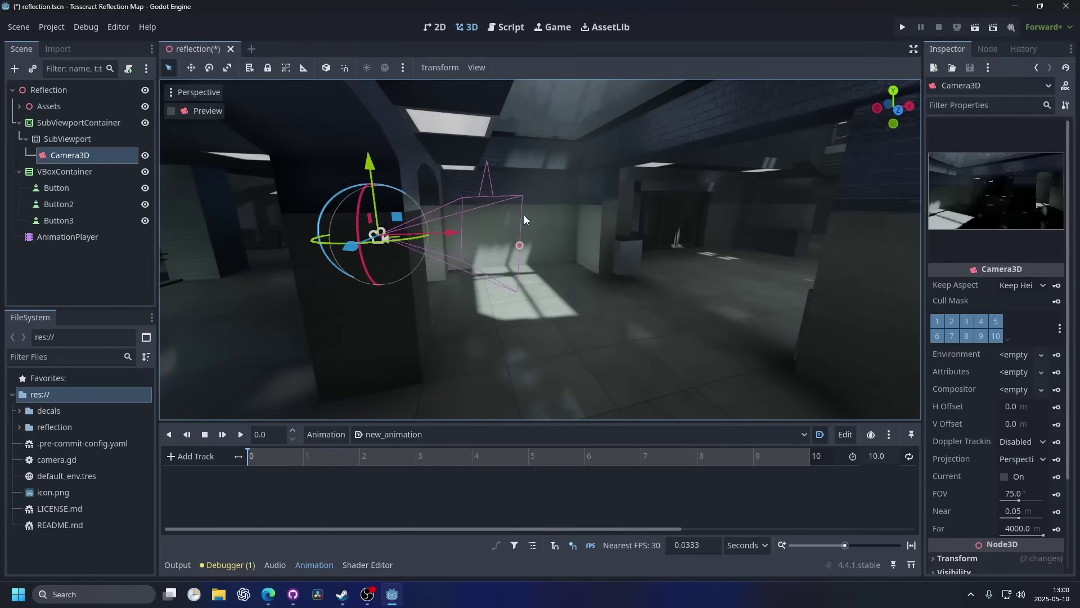
Insert position and rotation keyframes for the Camera3D at 0 seconds, creating both tracks with RESET tracks.
scroll(959, 407, "down", 3)
left_click(962, 443)
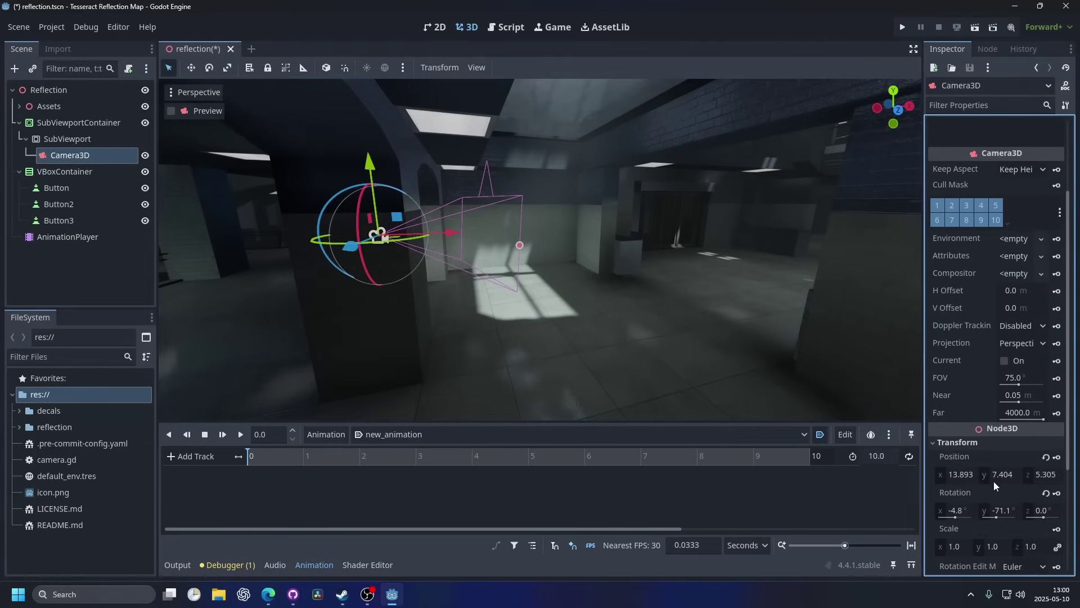
left_click(1057, 457)
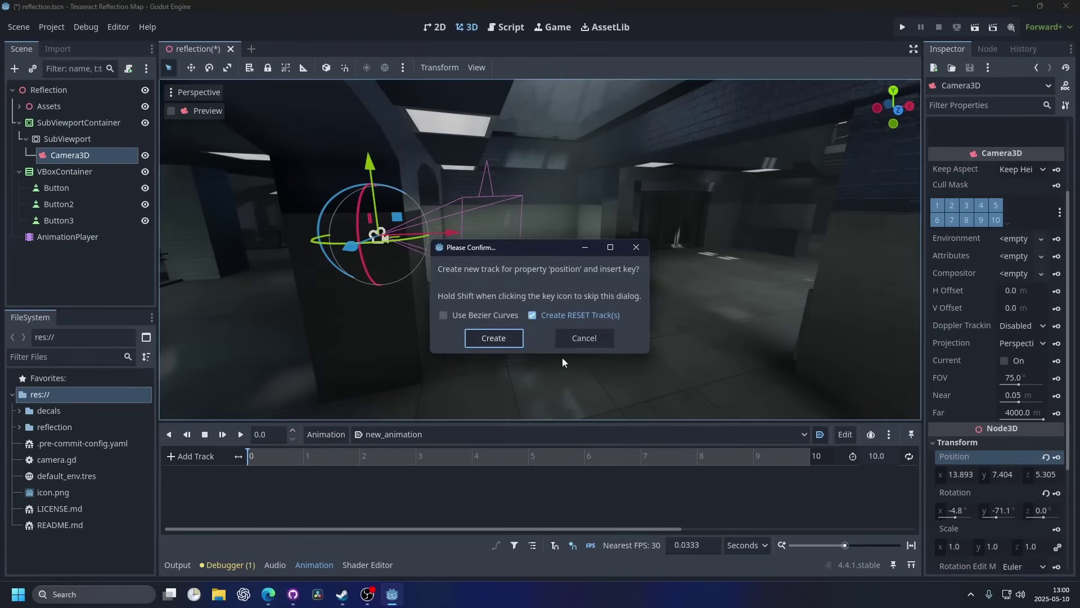
left_click(508, 346)
left_click(1056, 493)
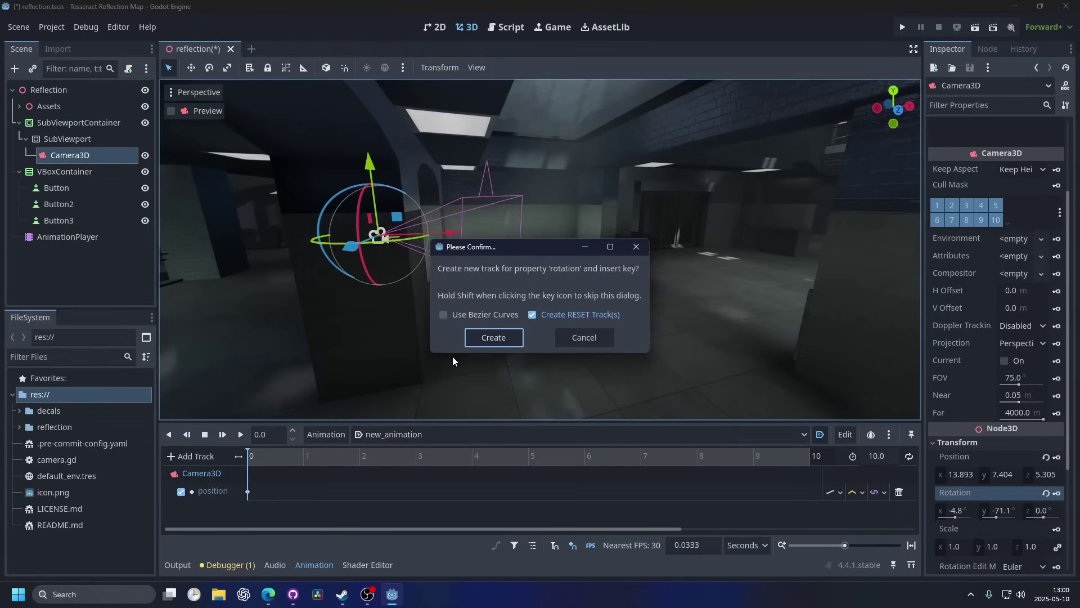
left_click(493, 337)
At 10 seconds, align the Camera3D with a new view of the upper hall and key its position and rotation.
left_click_drag(358, 457, 866, 454)
middle_click_drag(495, 394, 449, 333)
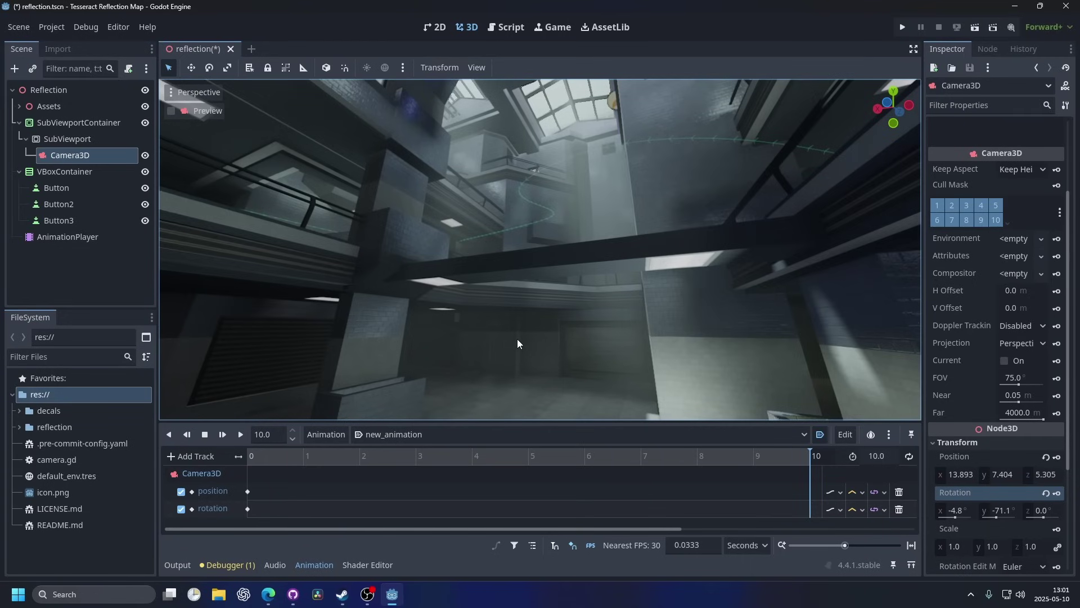
key("ctrl+alt+m")
key("ctrl+alt+m")
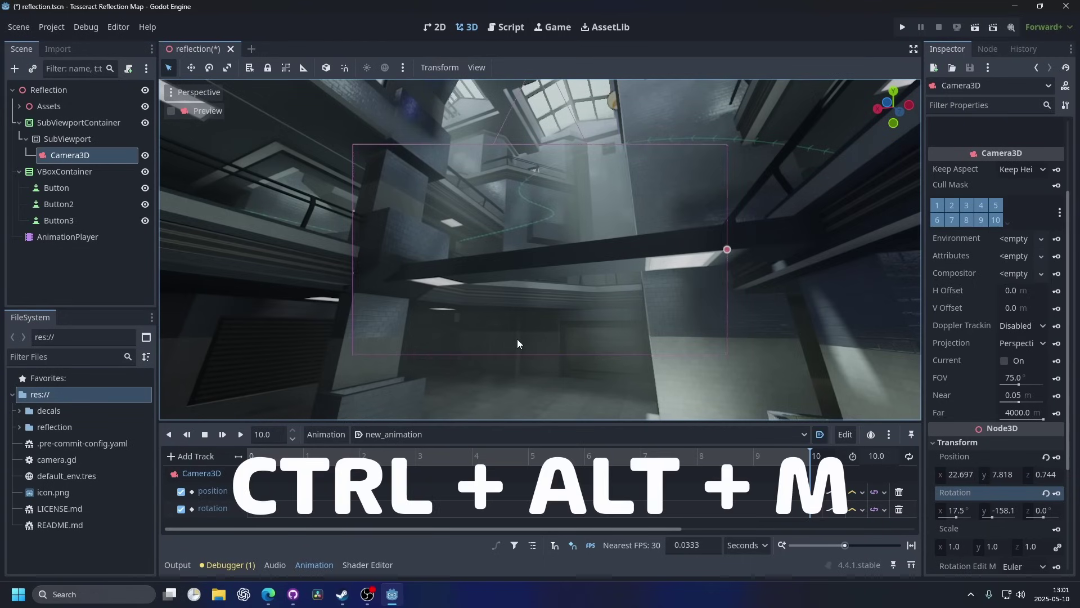
left_click(1057, 459)
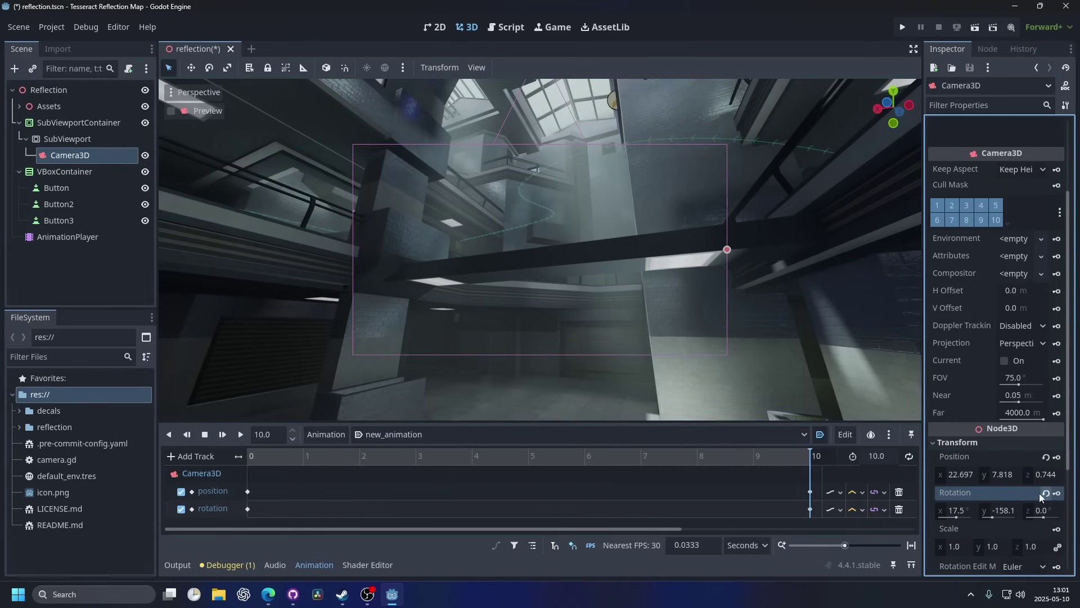
Run the current scene to check the camera background behind the menu buttons.
left_click(975, 27)
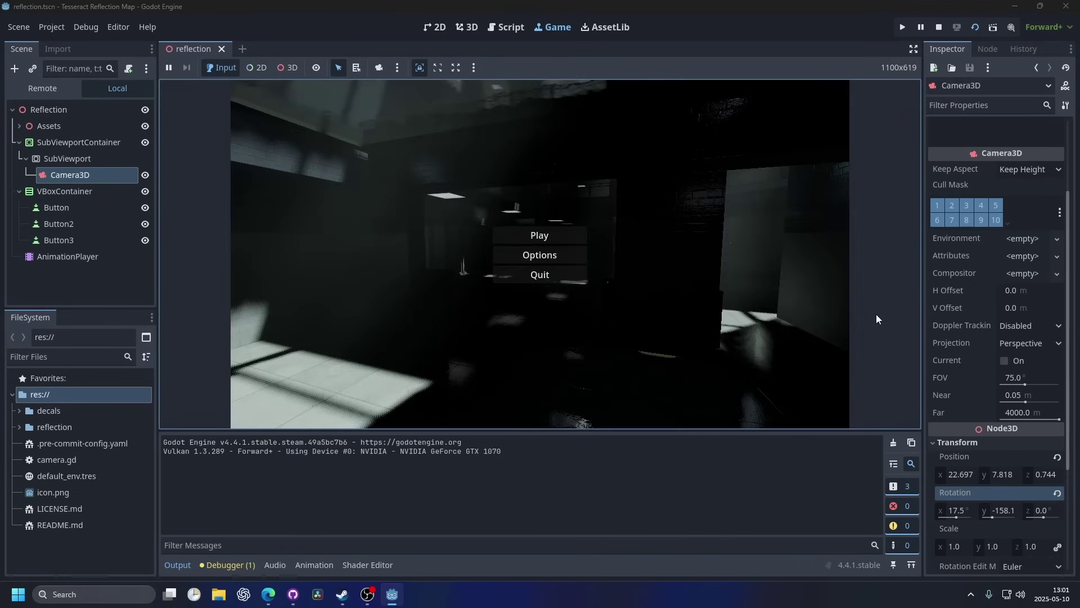